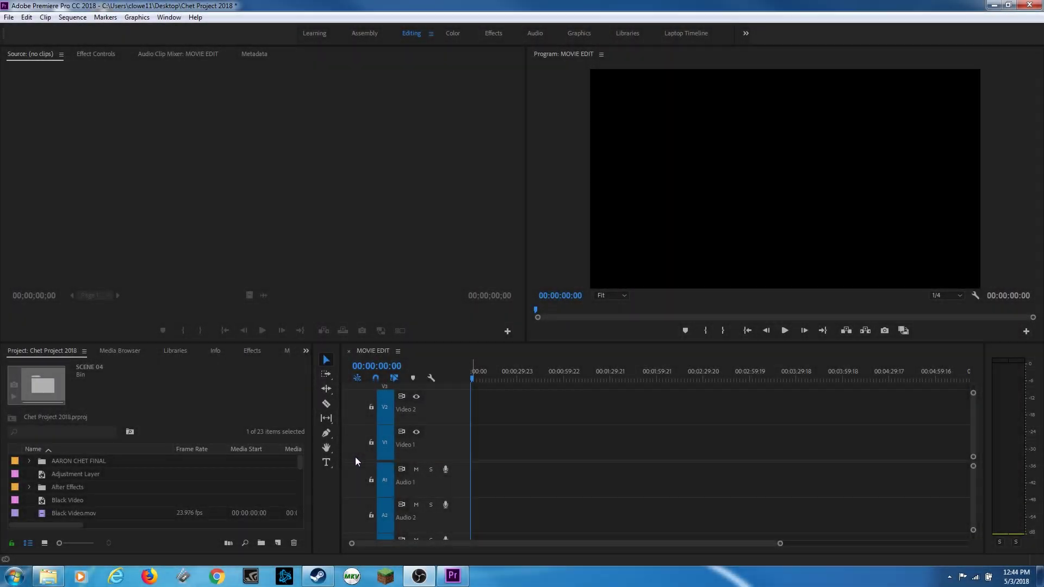
Switch to the Assembly workspace with the MOVIE EDIT program showing in the viewer
click(21, 580)
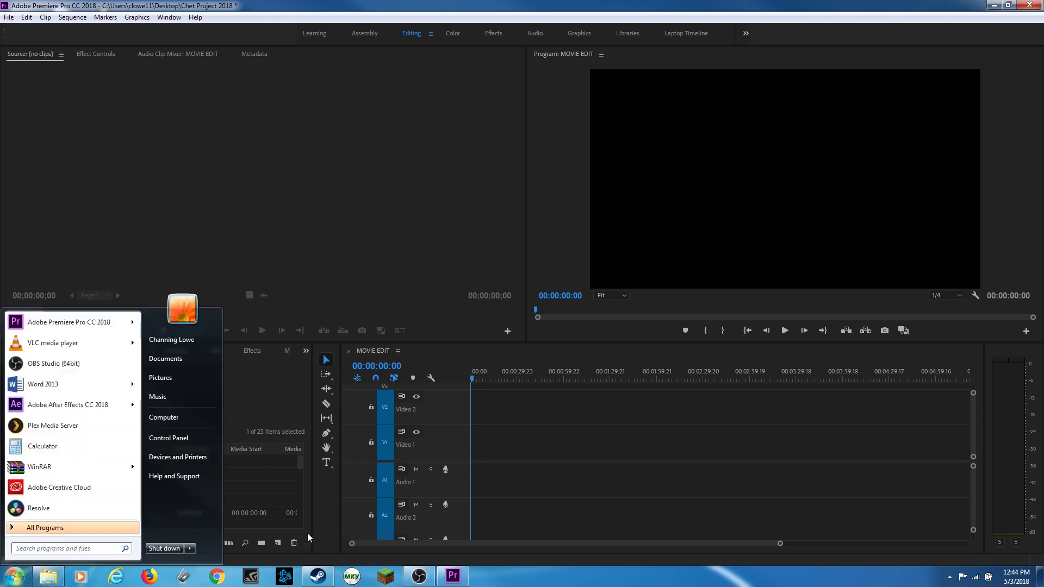
click(512, 475)
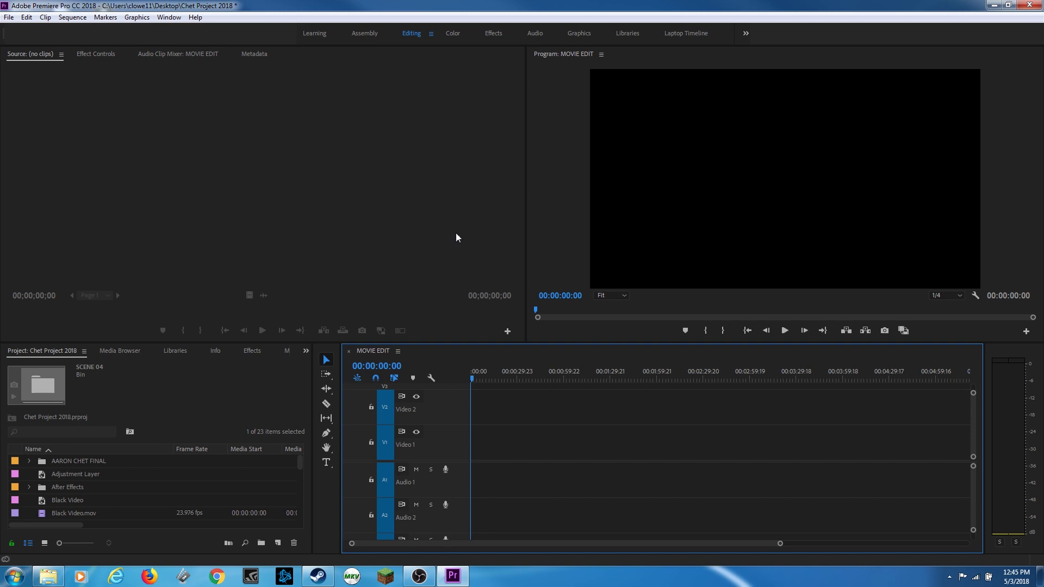
click(367, 33)
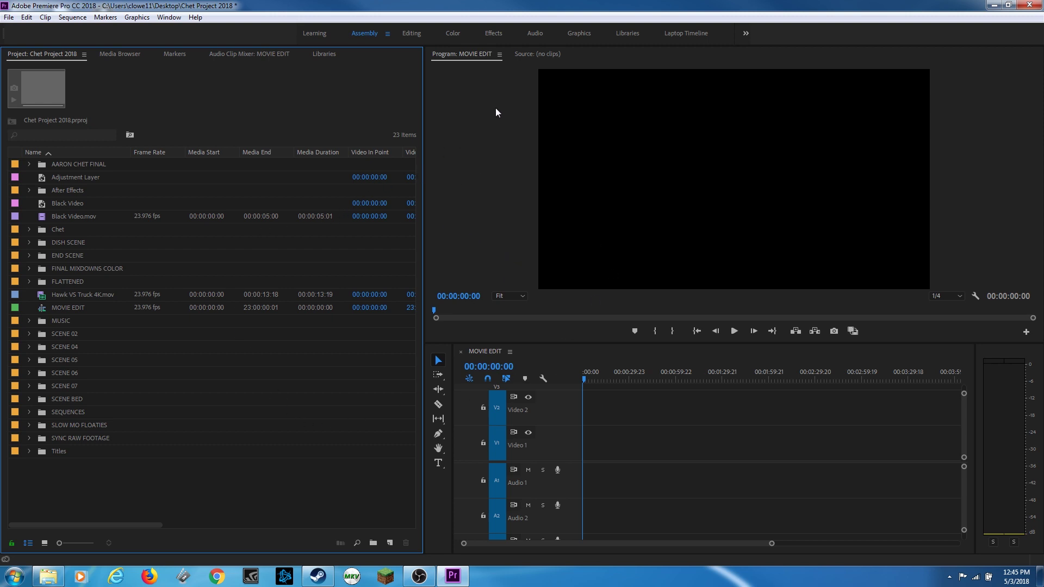
click(525, 54)
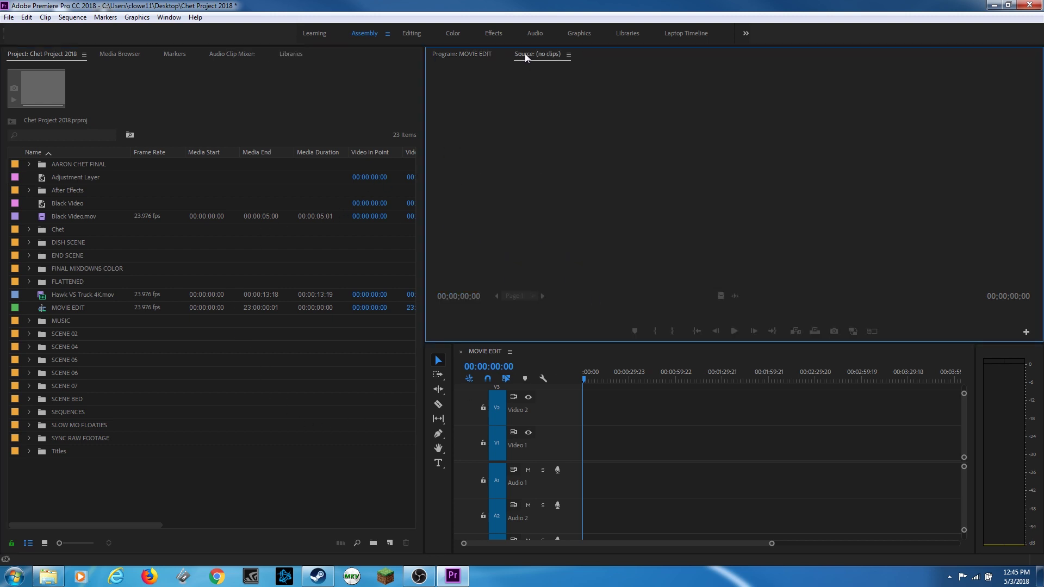
click(473, 54)
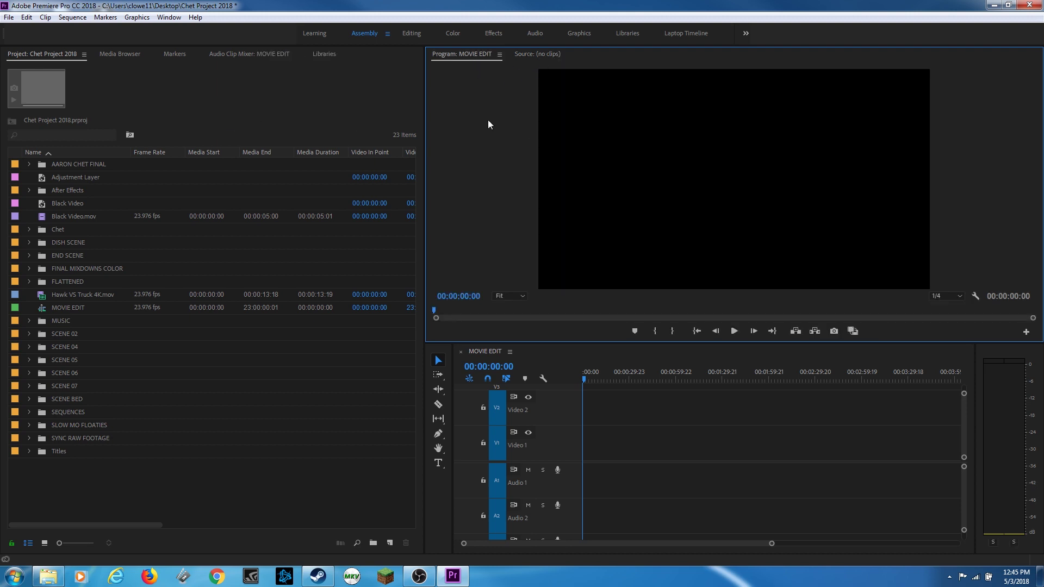
Open the SCENE 04 bin in Icon View with enlarged thumbnails of its takes
double_click(44, 348)
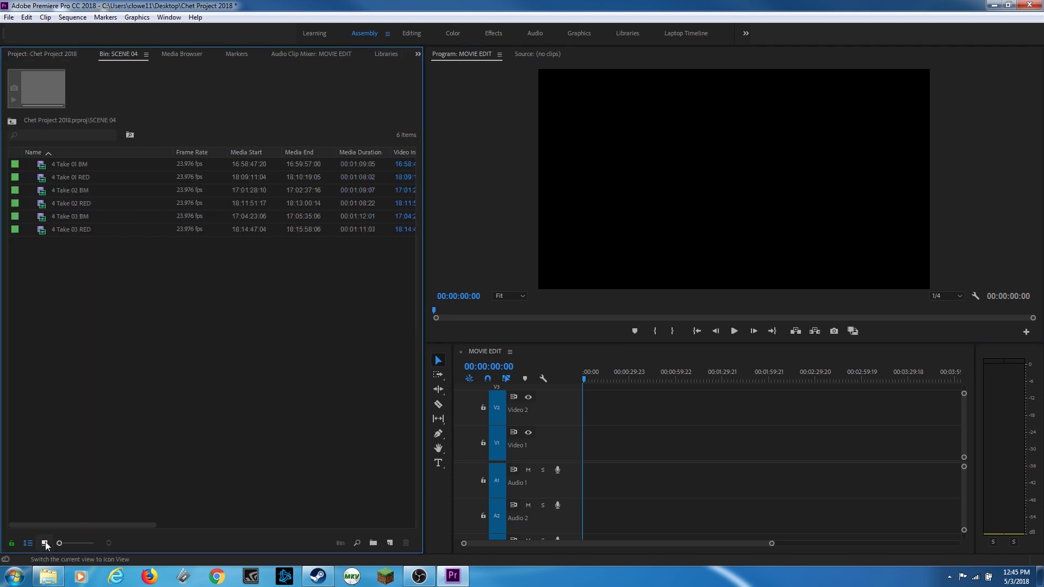
click(44, 543)
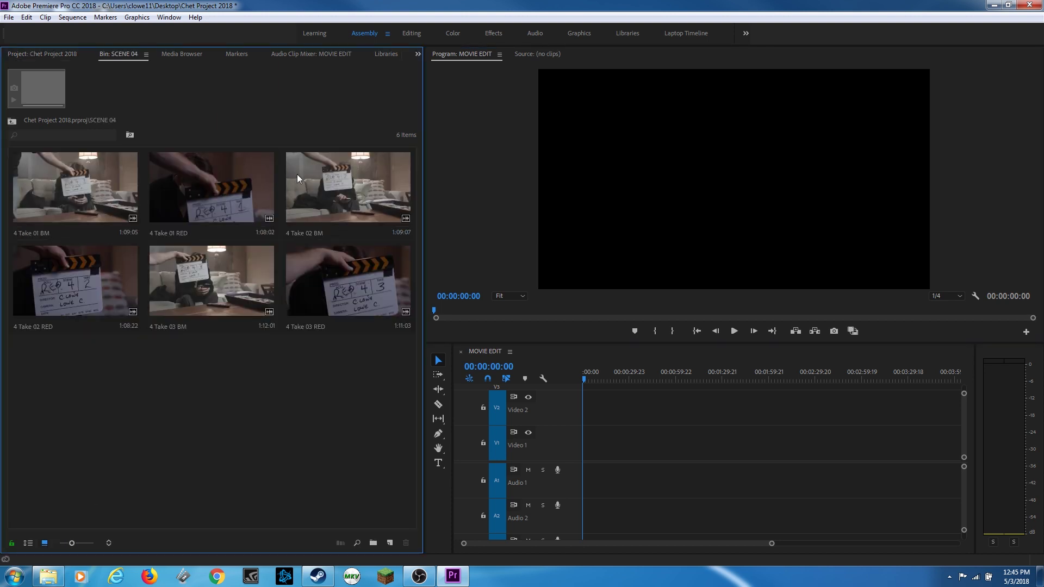
drag(73, 543, 76, 543)
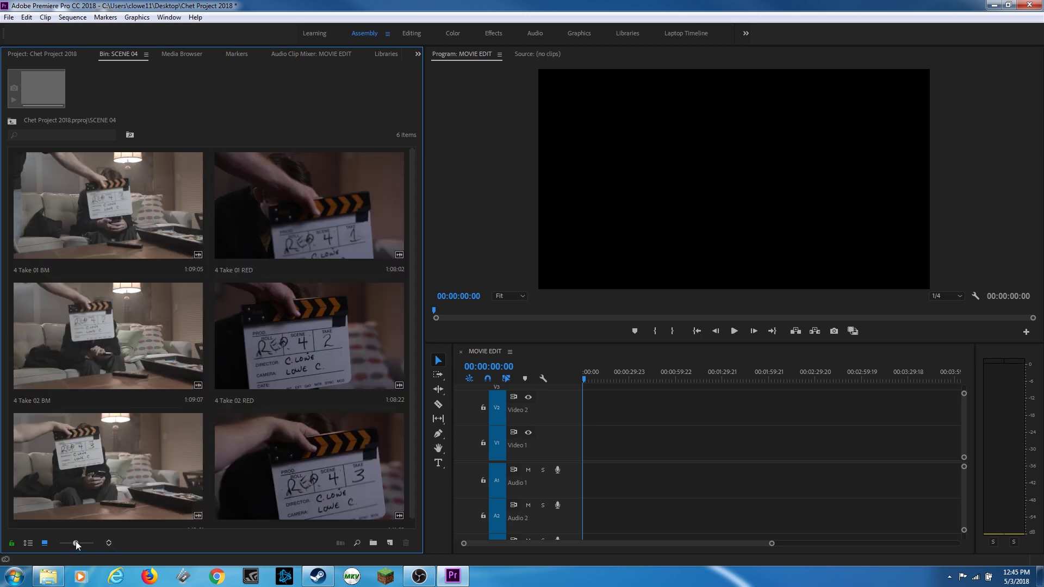
click(108, 542)
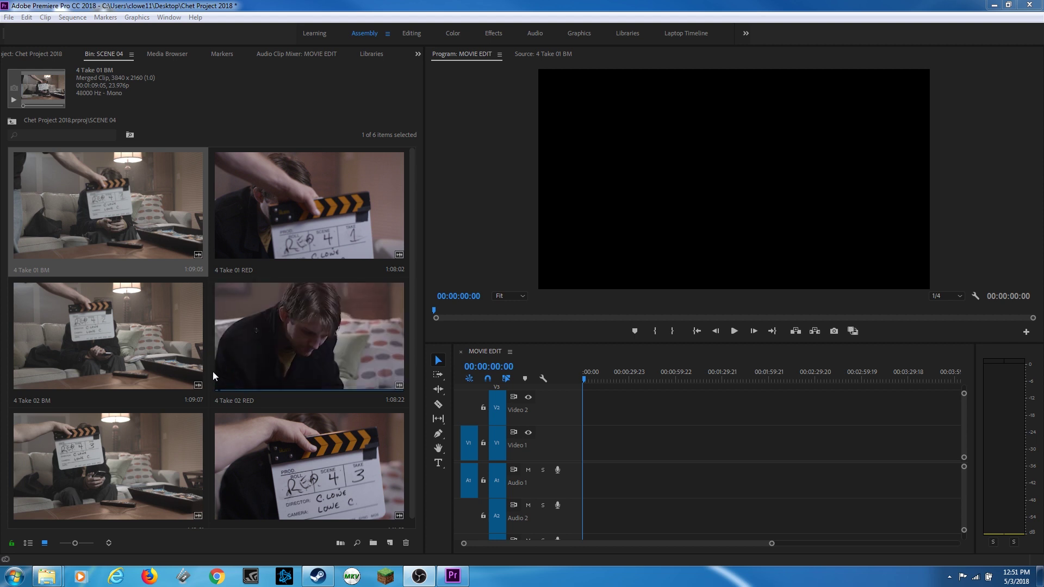
Load the wide take 4 Take 03 BM from the bin into the Source monitor
click(120, 335)
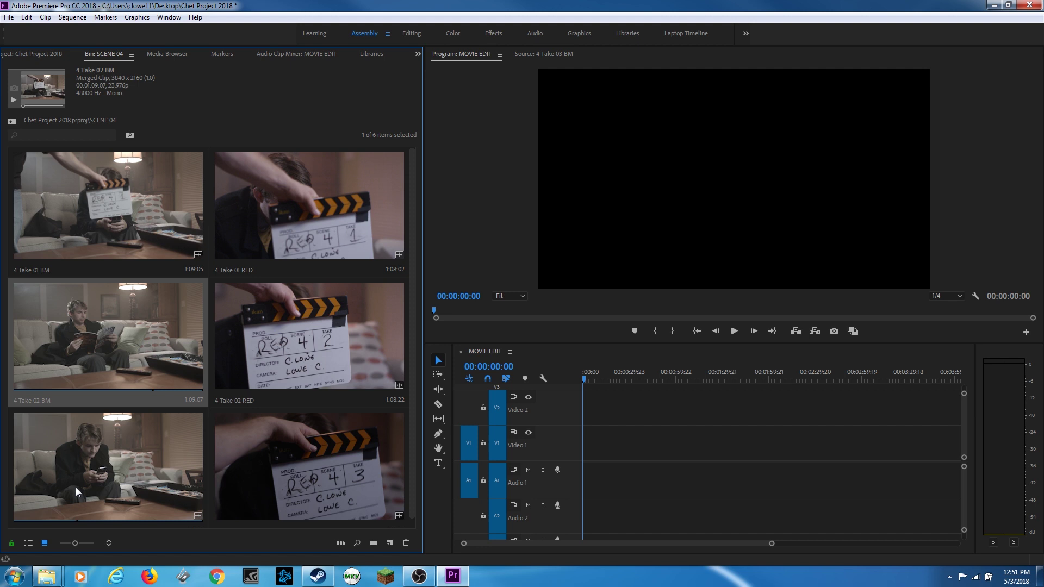
double_click(28, 497)
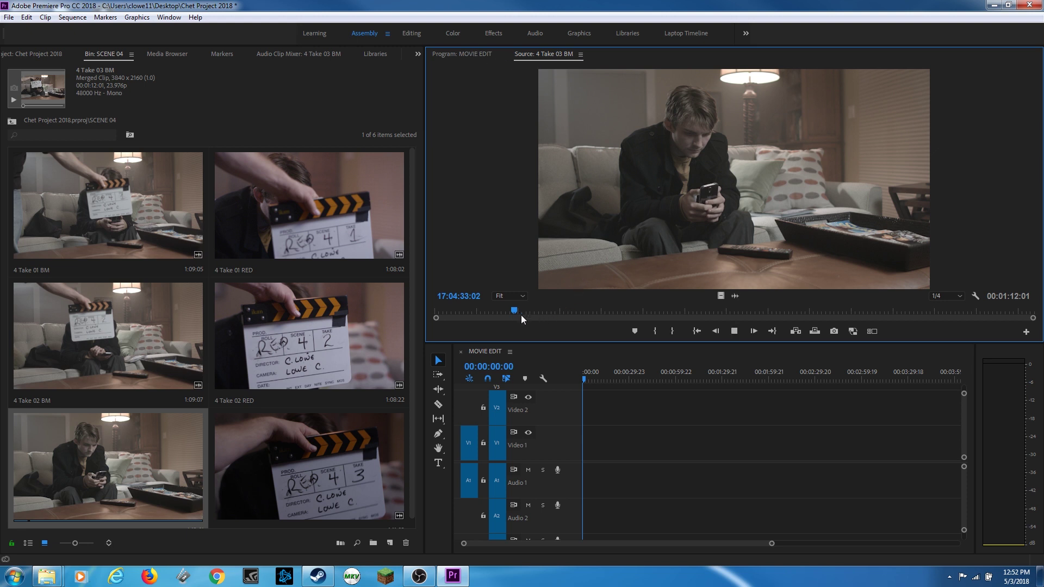
Set In at 17:04:39:03 and Out at 17:04:43:01 on 4 Take 03 BM, a 00:00:03:23 span
click(555, 315)
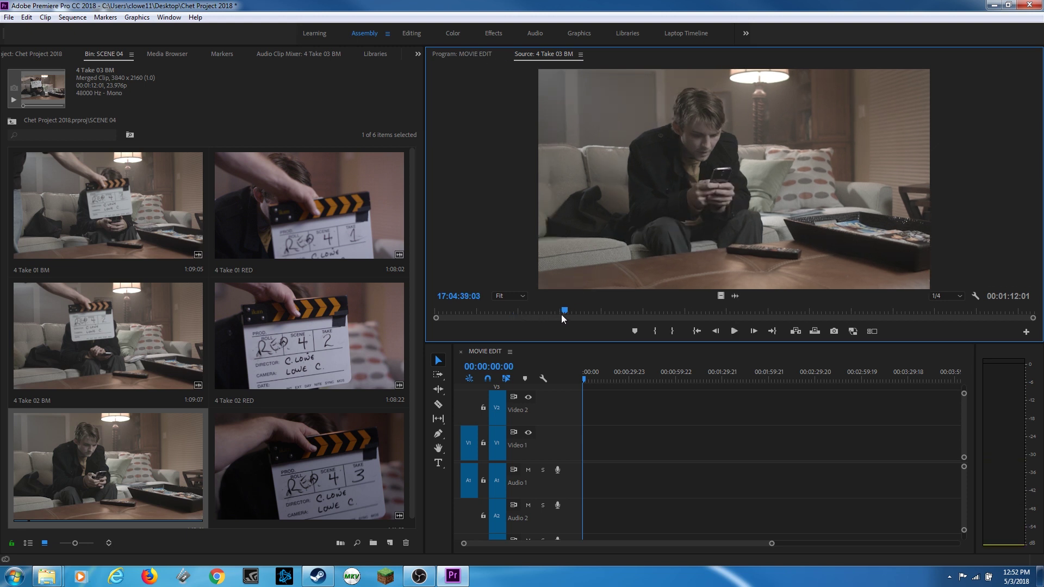
key(i)
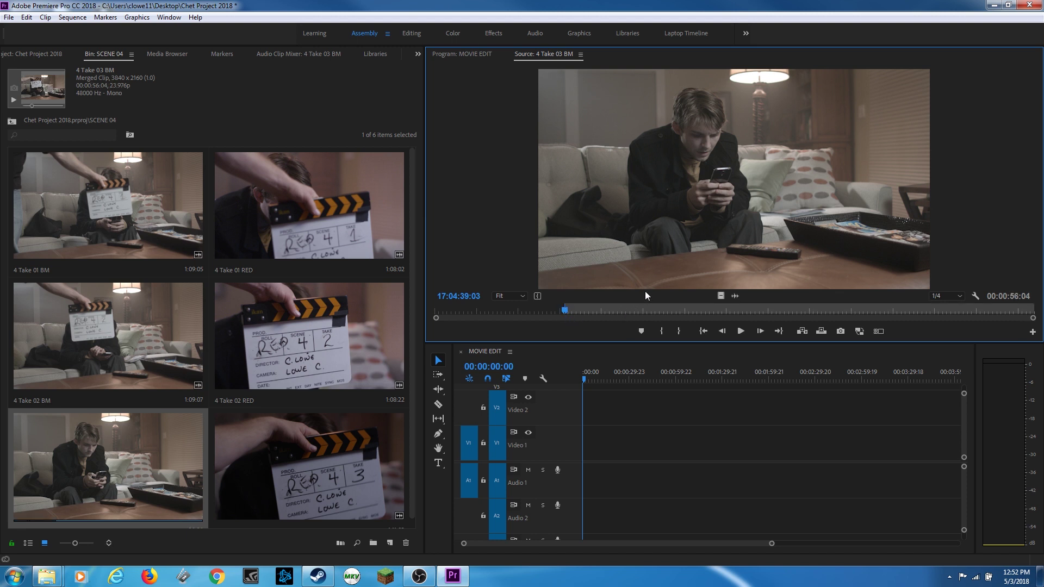
key(space)
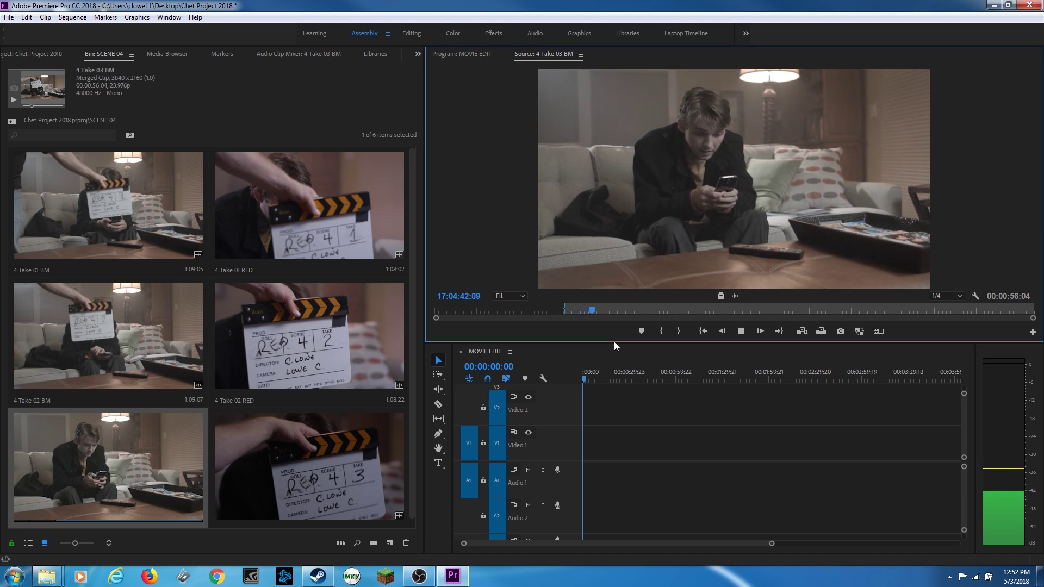
key(space)
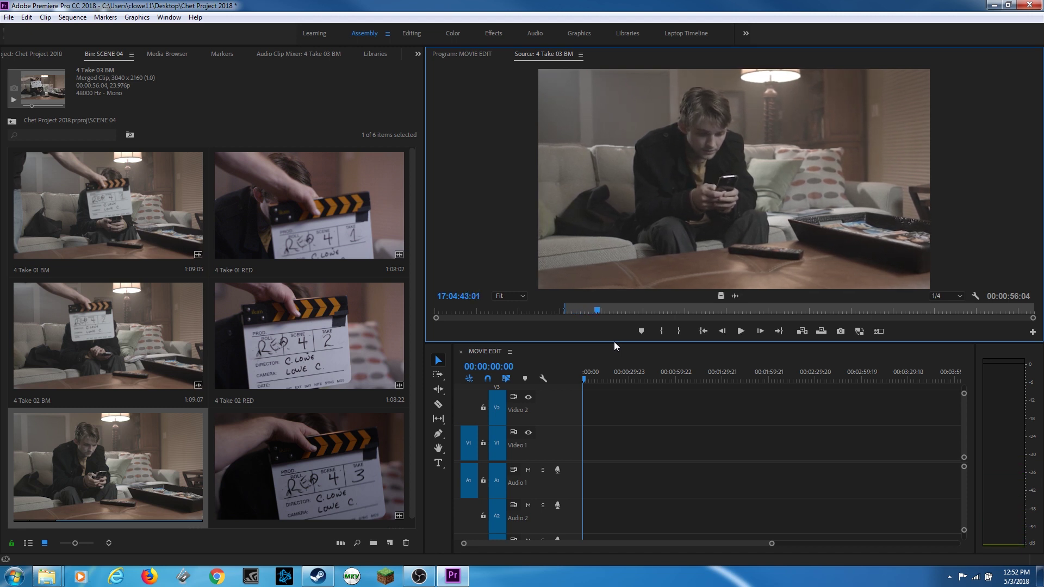
key(o)
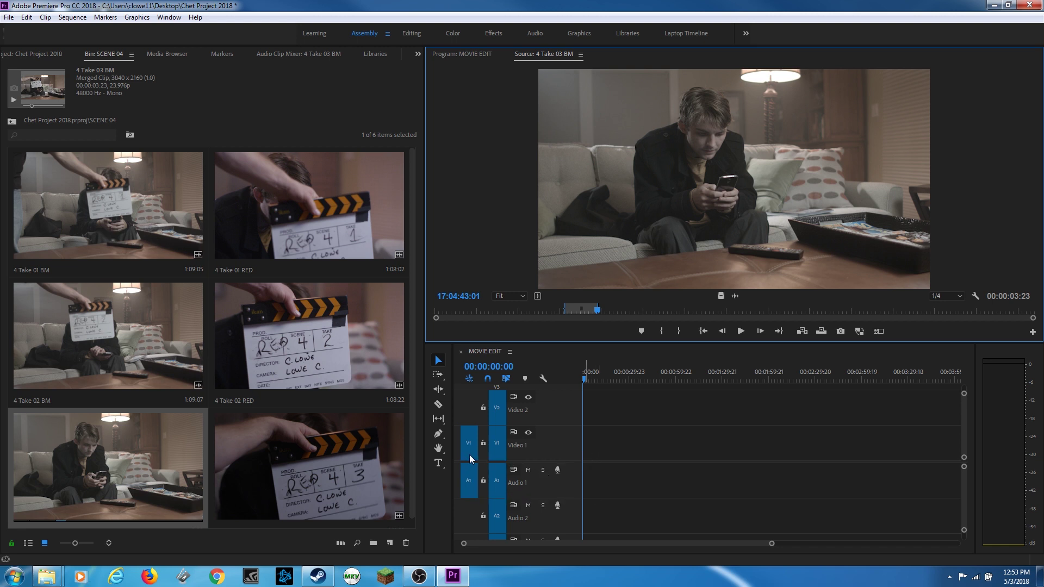
click(496, 443)
click(495, 451)
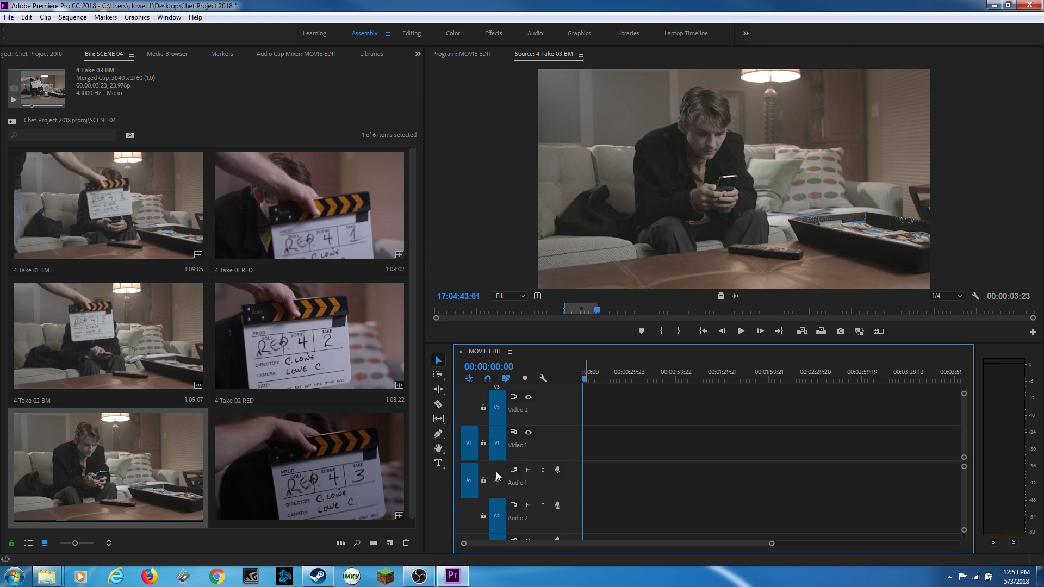
click(497, 477)
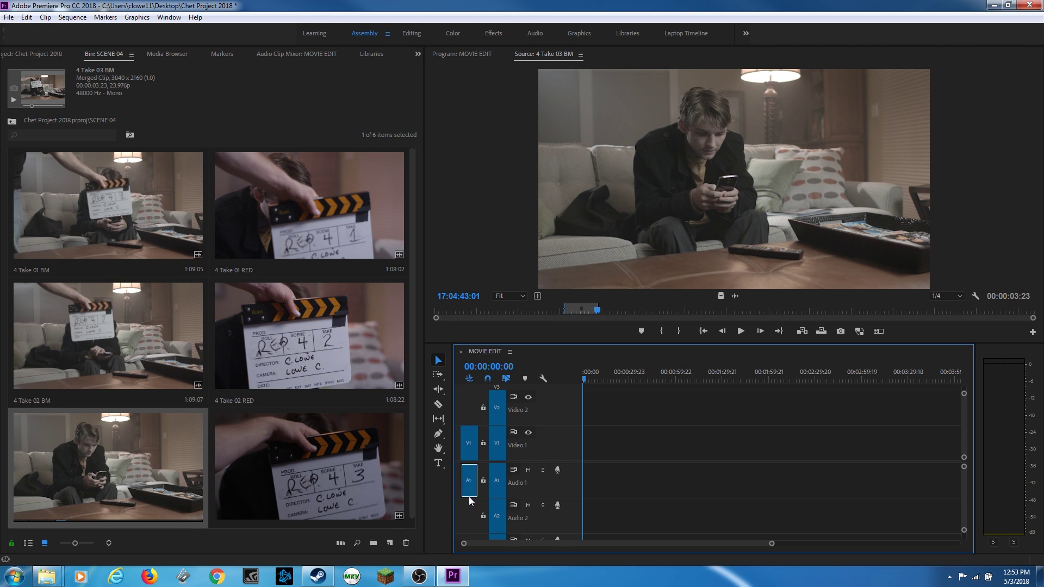
drag(470, 497, 472, 510)
drag(470, 419, 470, 426)
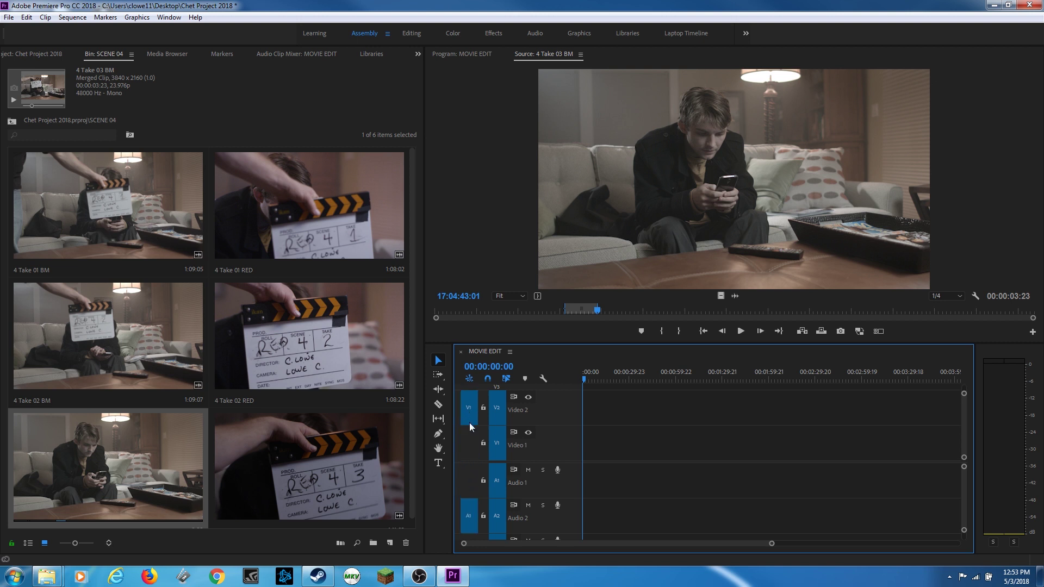
click(471, 445)
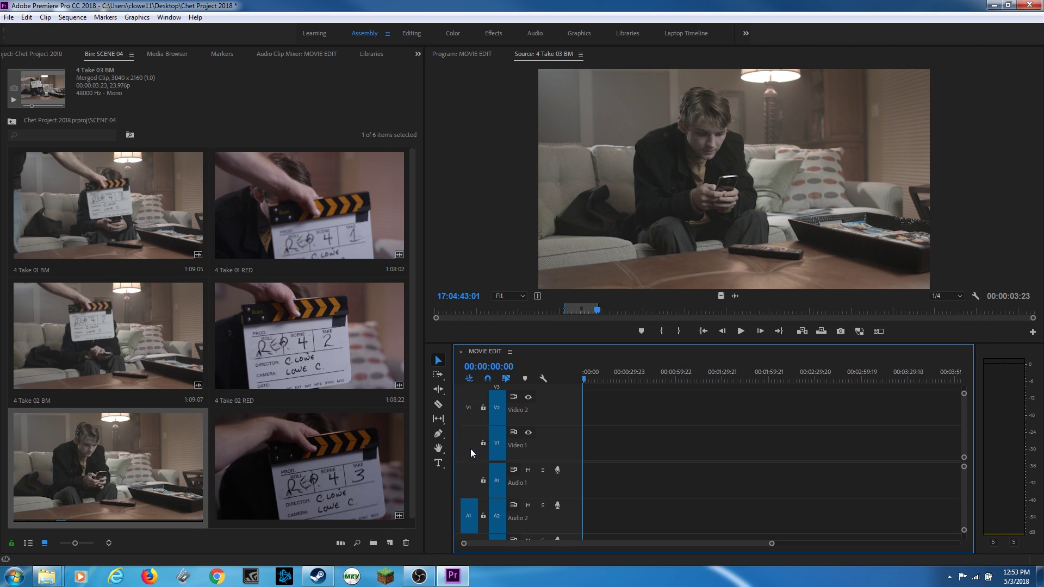
click(467, 419)
drag(468, 419, 468, 444)
click(470, 482)
click(466, 454)
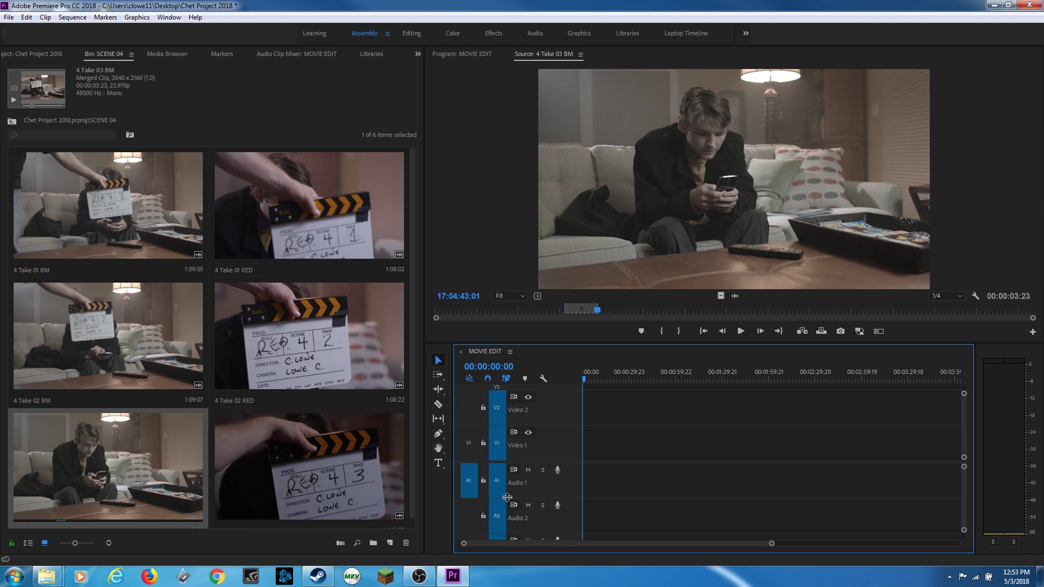
click(468, 472)
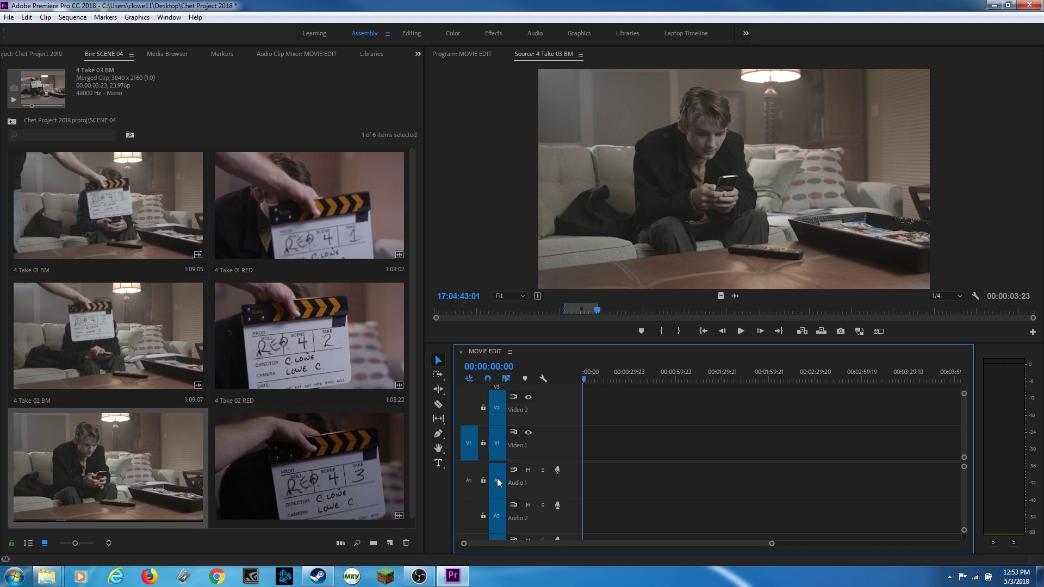
click(467, 474)
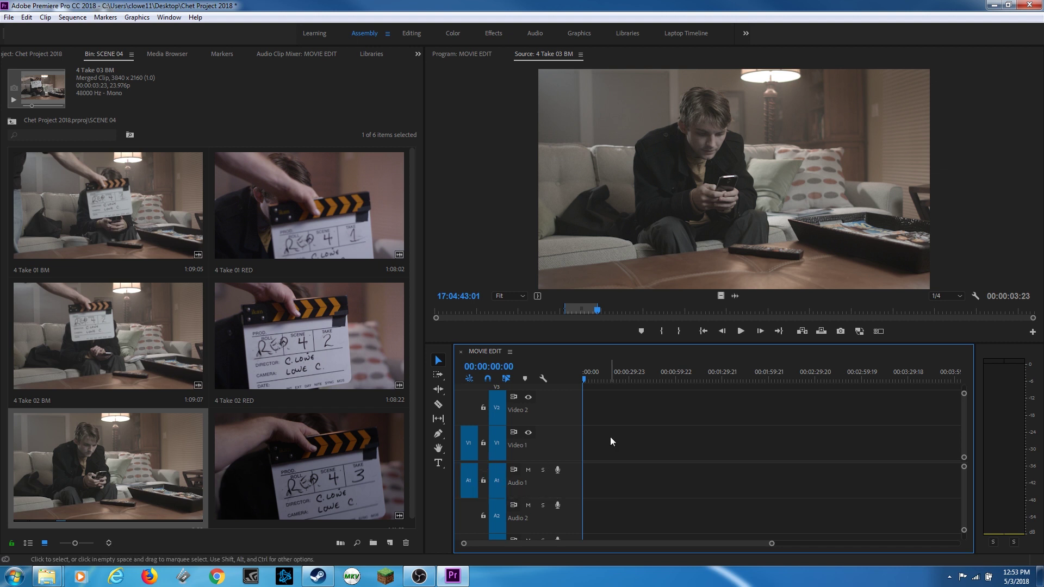
Insert the 3:23 range of 4 Take 03 BM onto Video 1 and Audio 1, then play MOVIE EDIT from the start
key(comma)
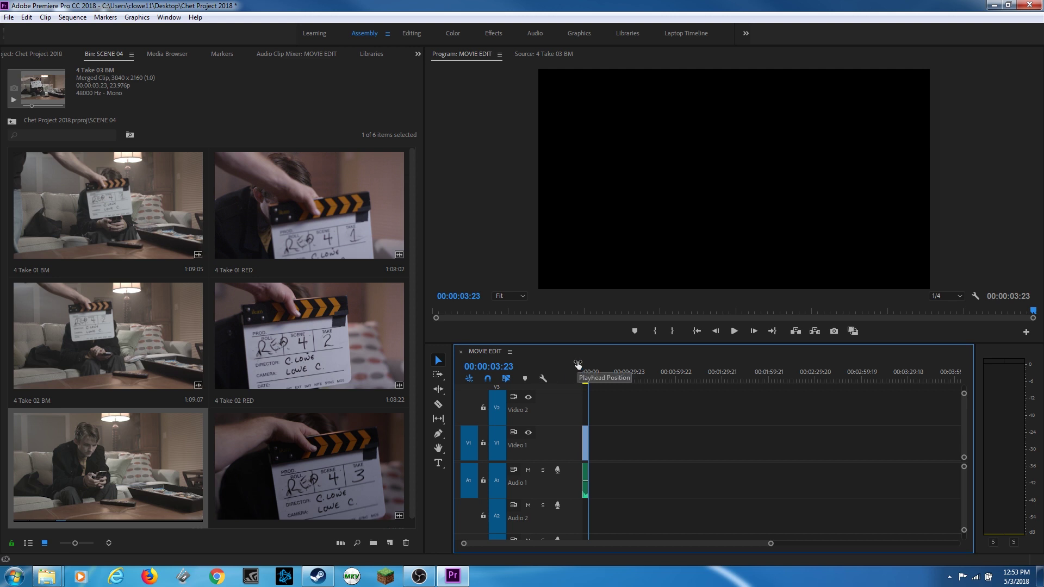
key(backslash)
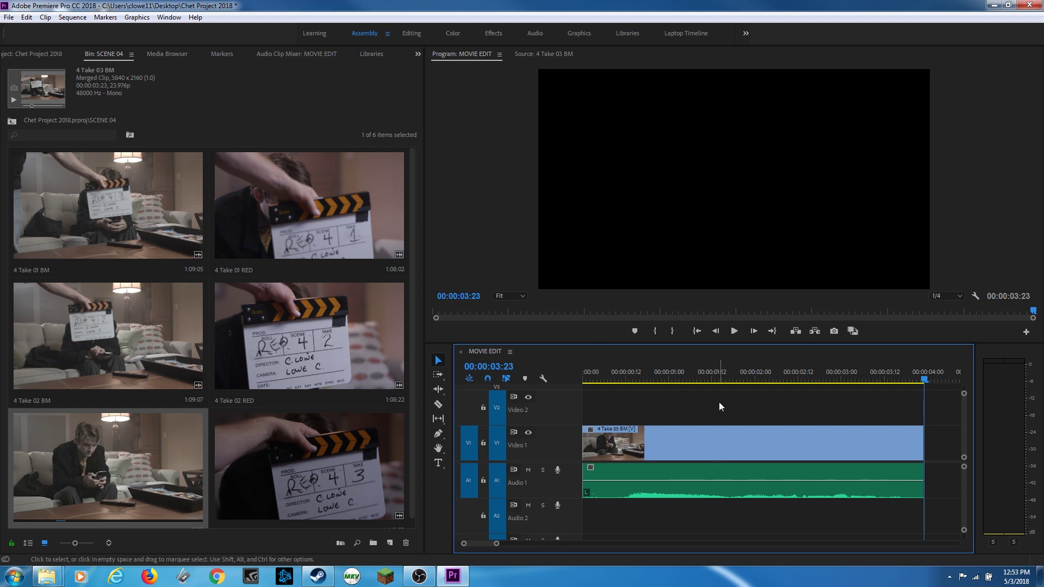
key(Home)
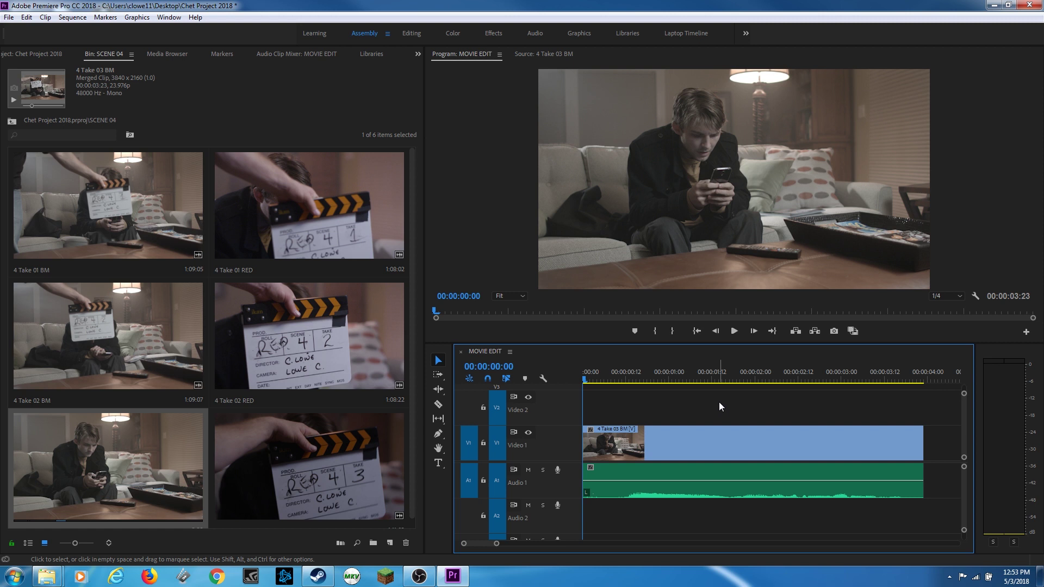
key(space)
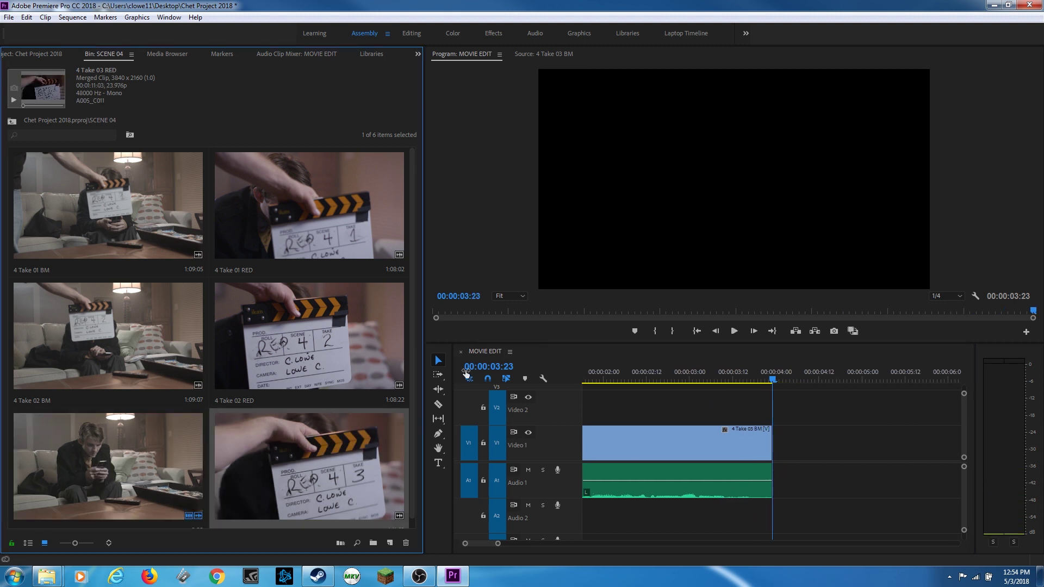
Load the close-up 4 Take 03 RED and shuttle with J/K/L to the starting frame
click(313, 439)
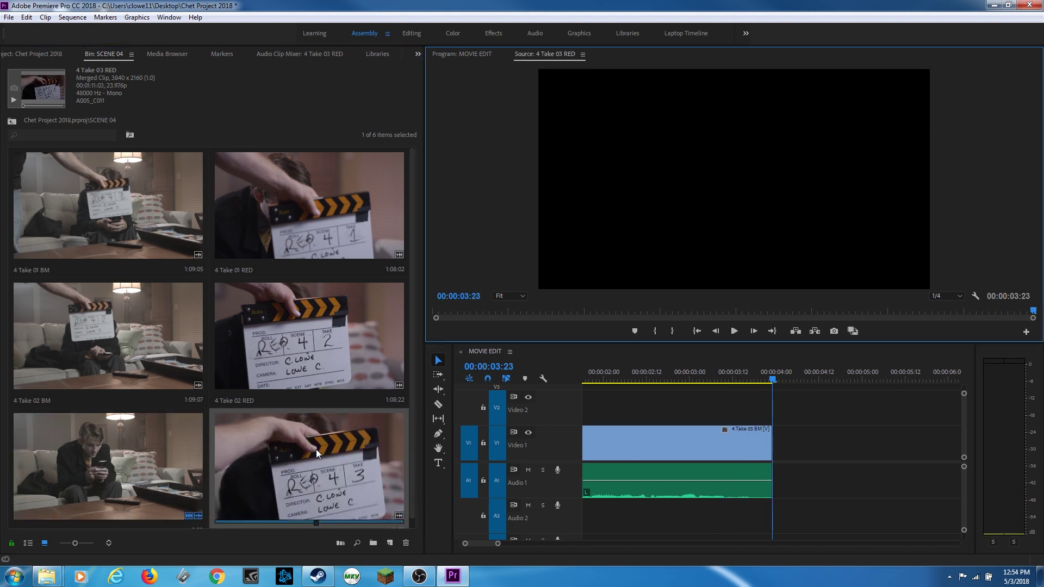
double_click(315, 450)
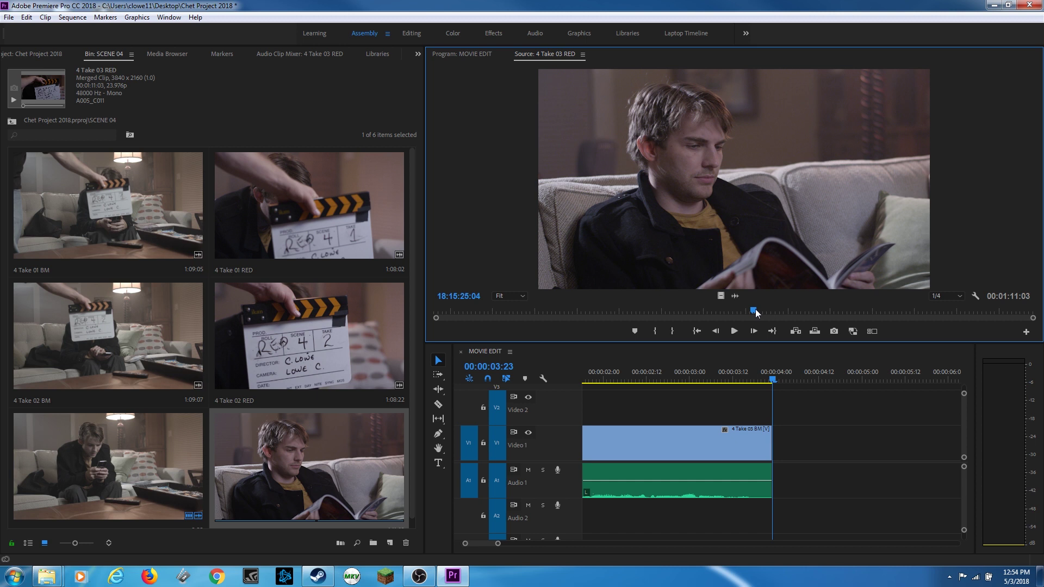
key(Home)
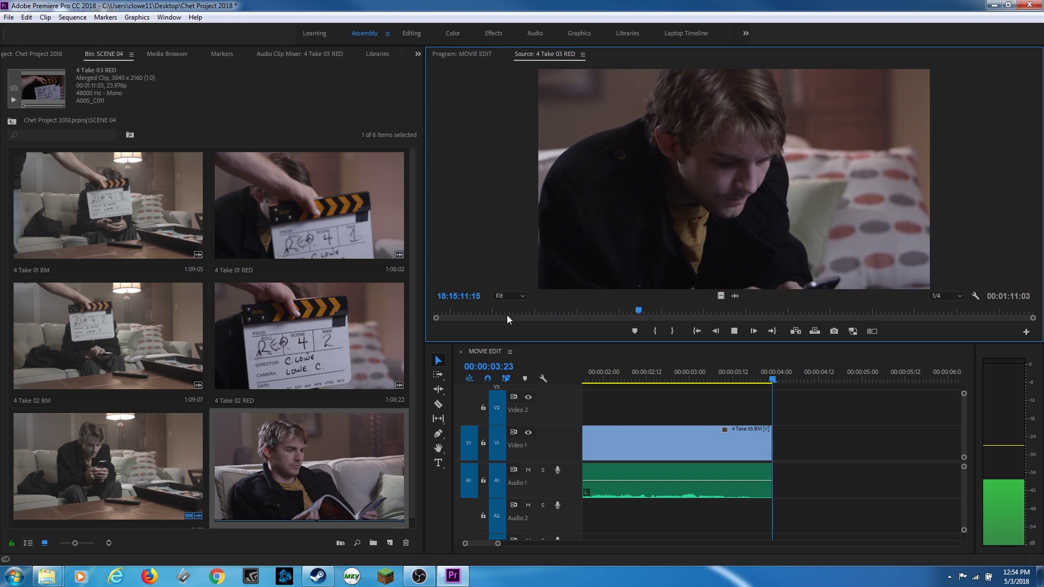
key(k)
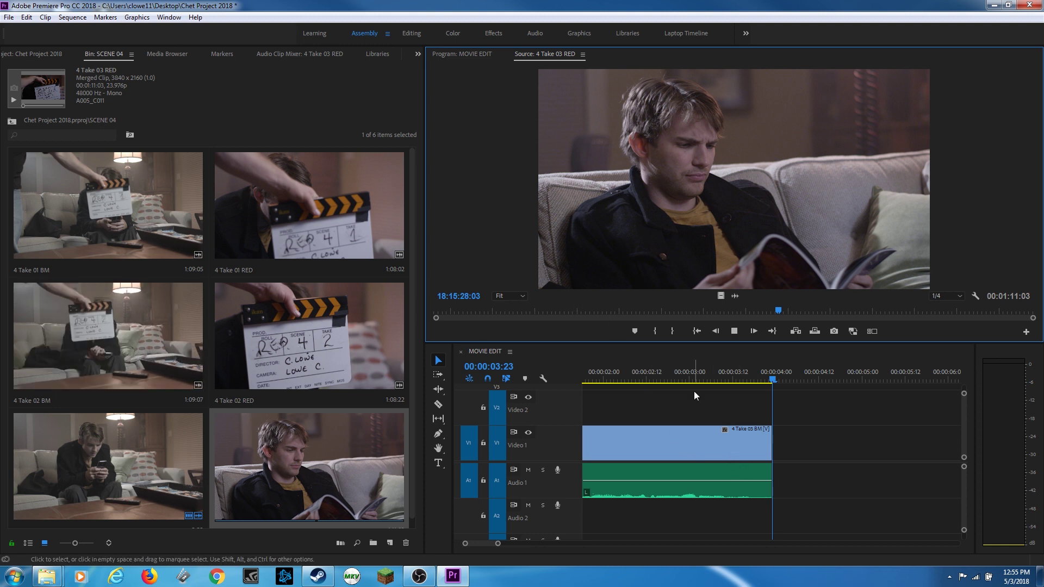
key(j)
key(j)
key(j)
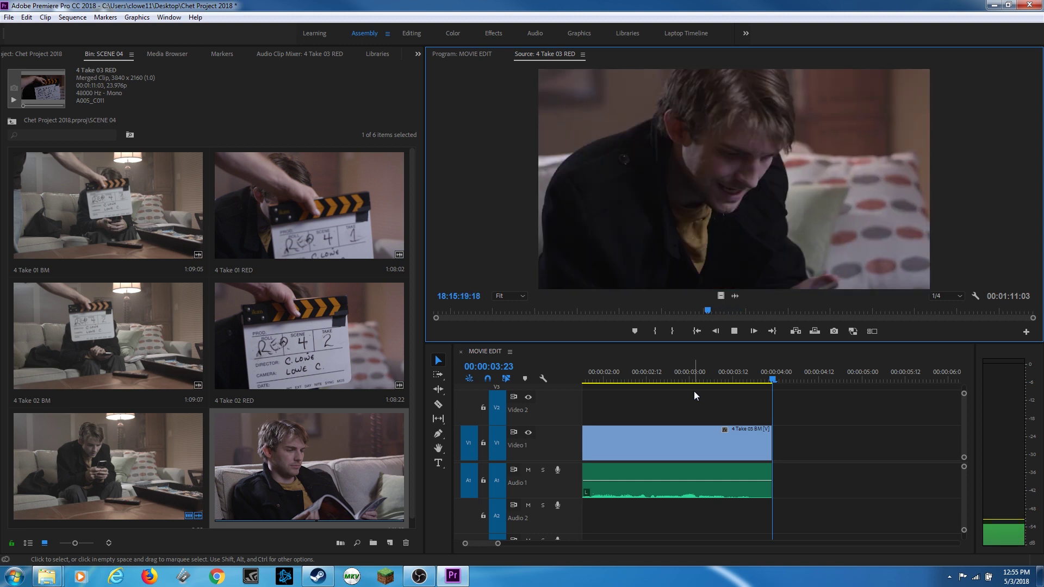
key(k)
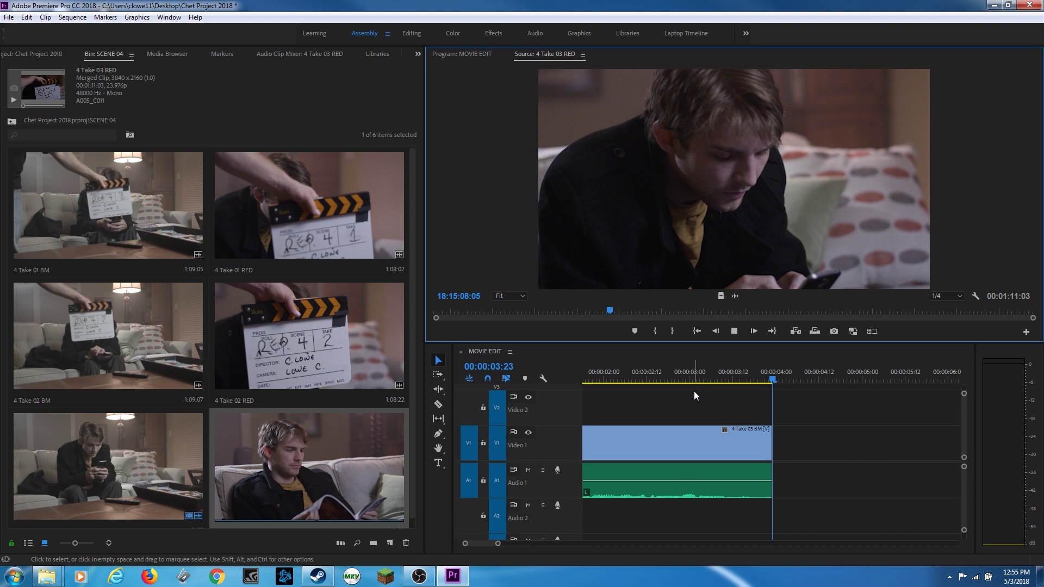
key(l)
key(l)
key(l)
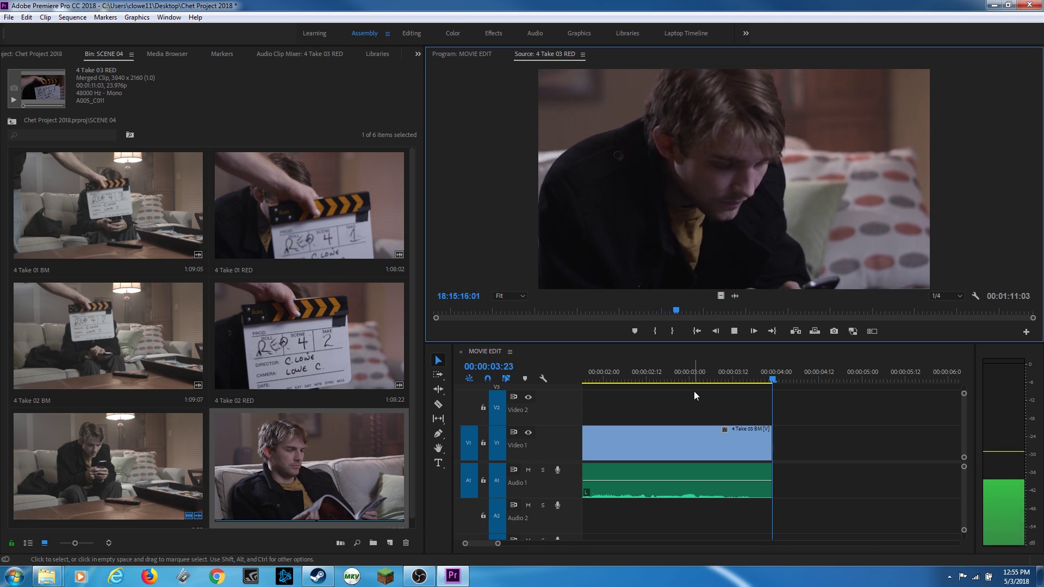
key(k)
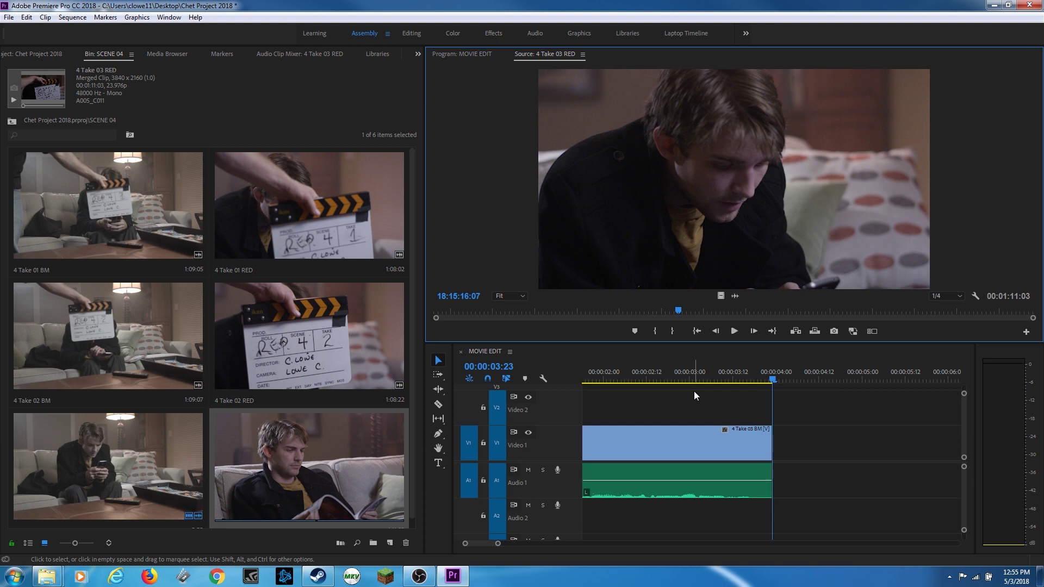
Mark a 00:00:05:06 range and add it after the wide shot, extending MOVIE EDIT to 00:00:09:05
key(i)
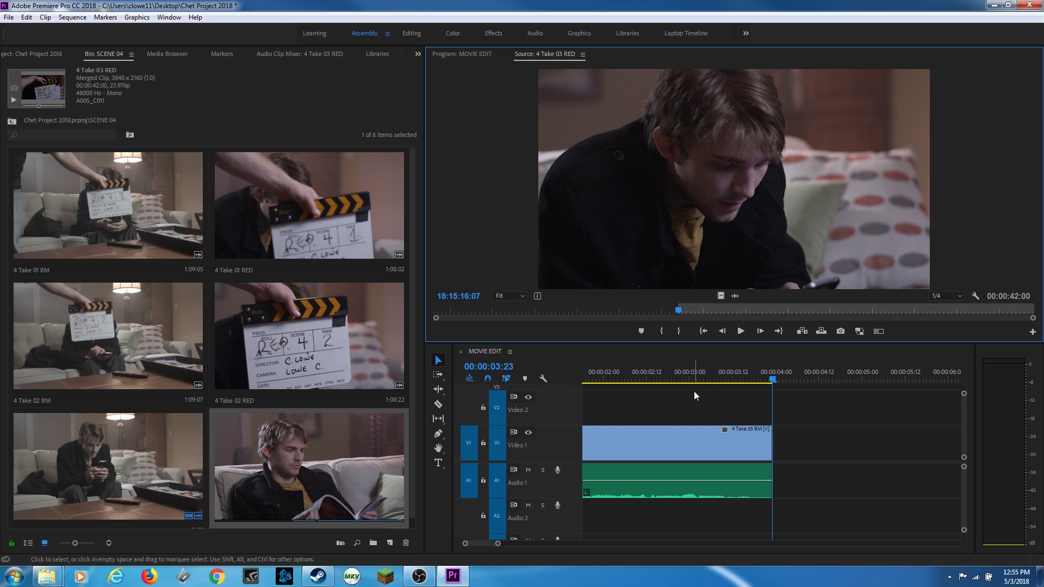
key(l)
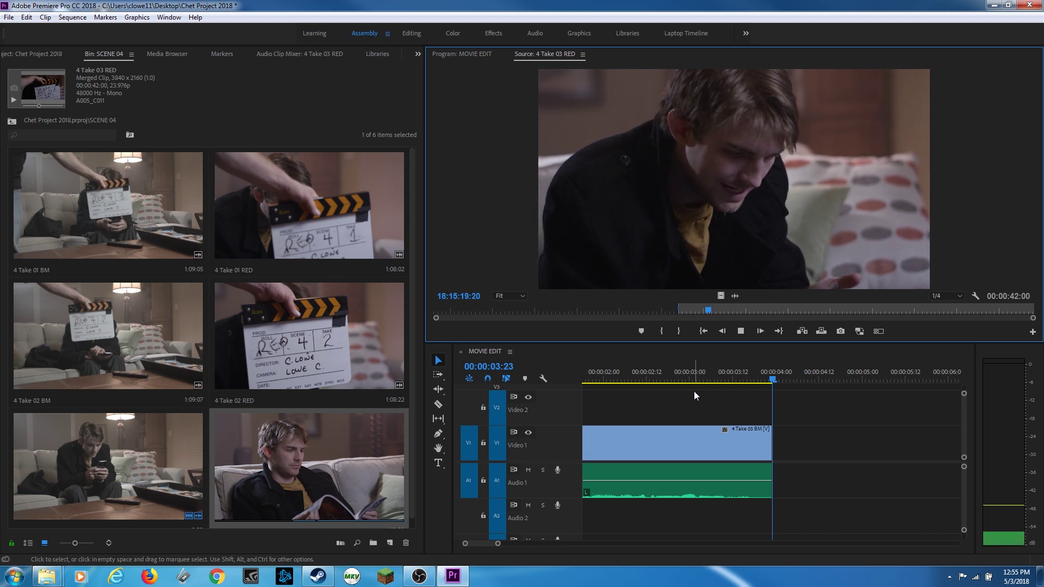
key(k)
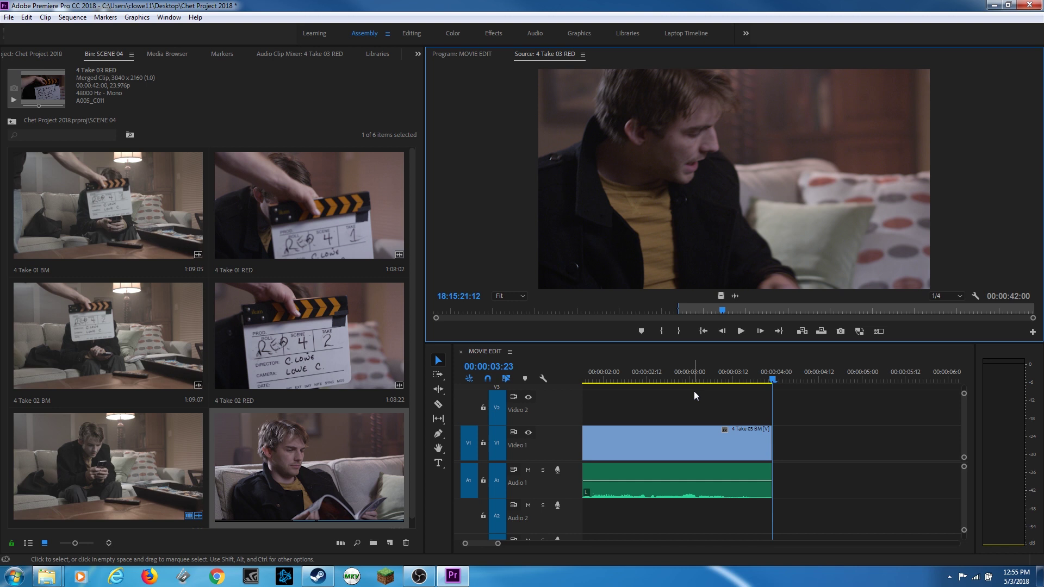
key(o)
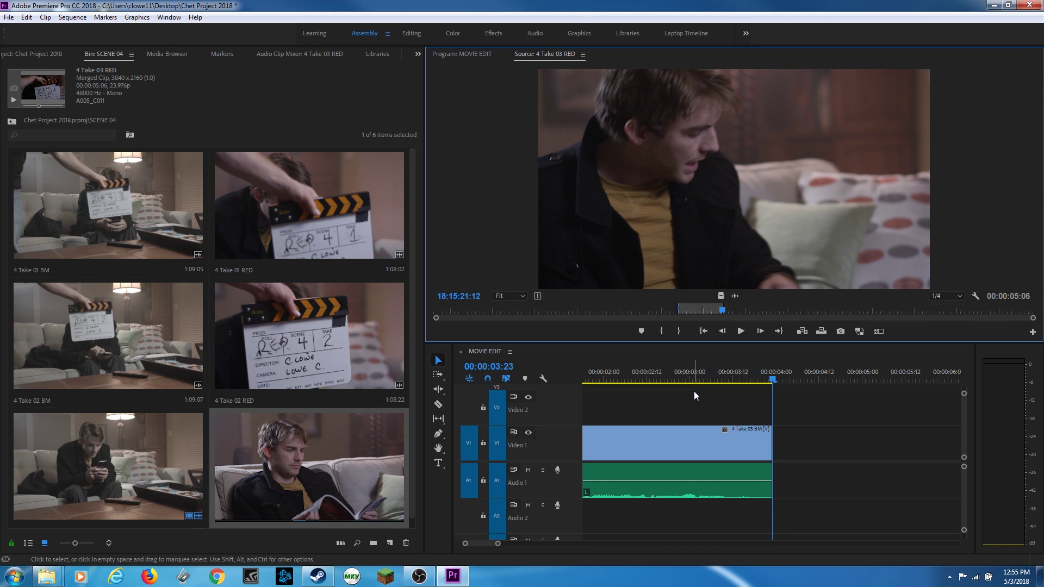
key(period)
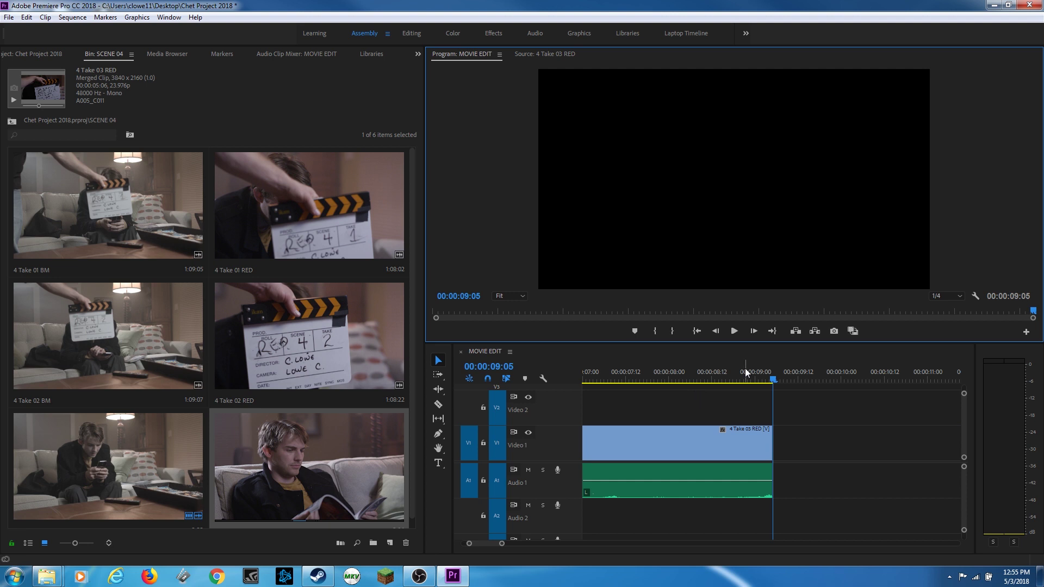
Play MOVIE EDIT from the start, then jump back to the 00:00:03:23 cut between the two takes
click(554, 370)
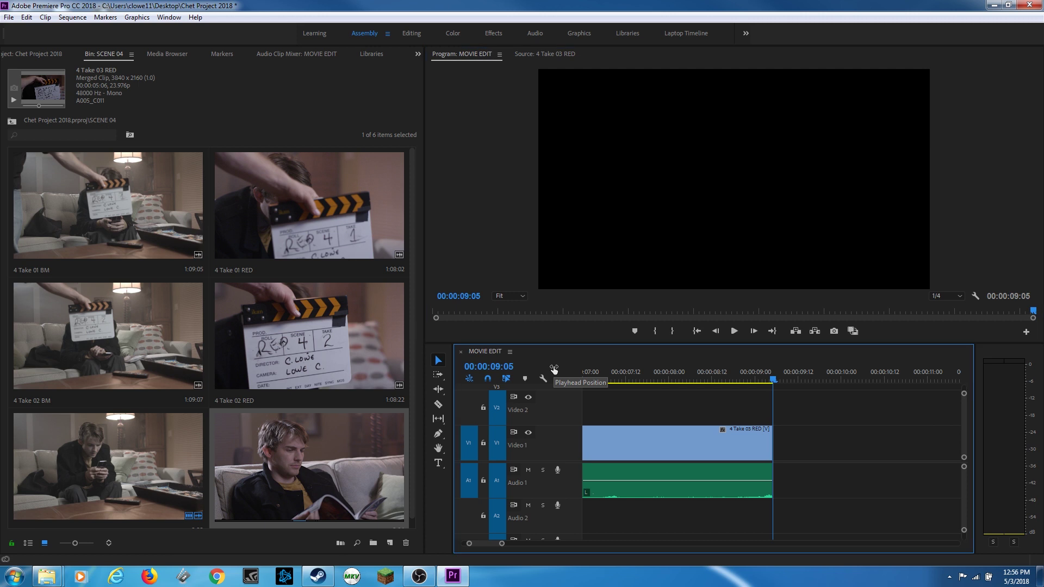
key(backslash)
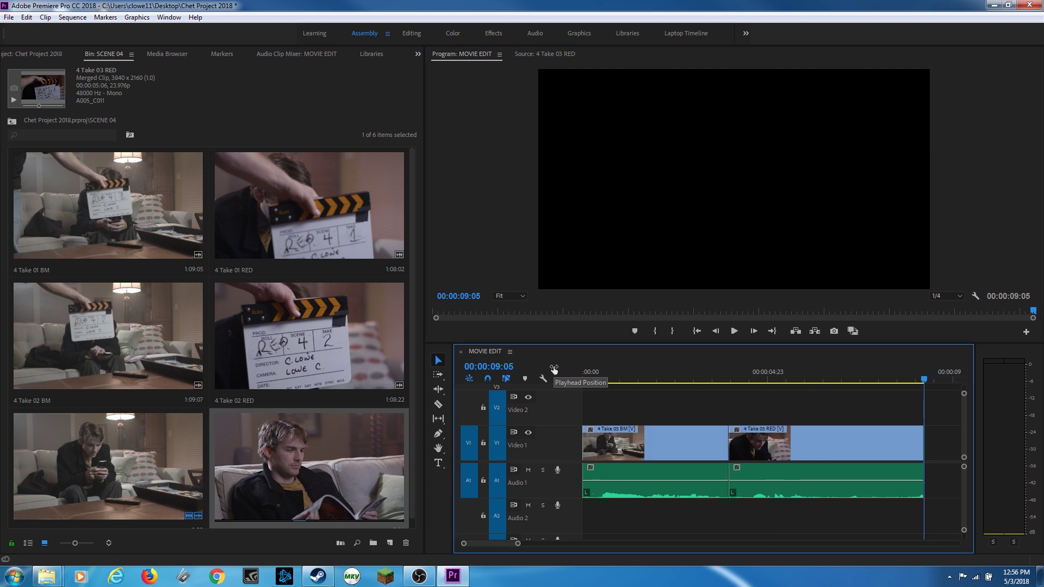
key(Home)
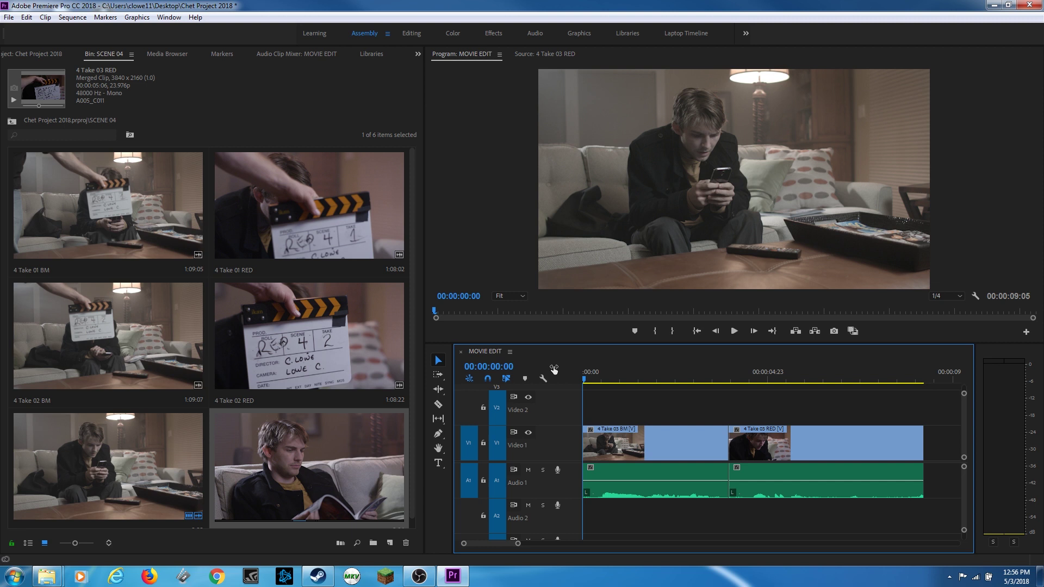
key(space)
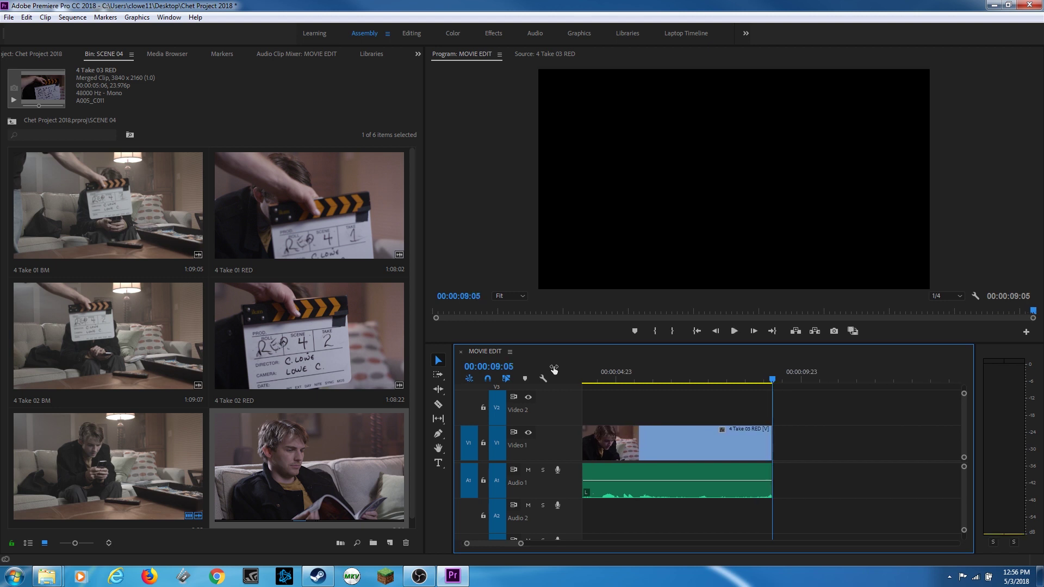
key(Up)
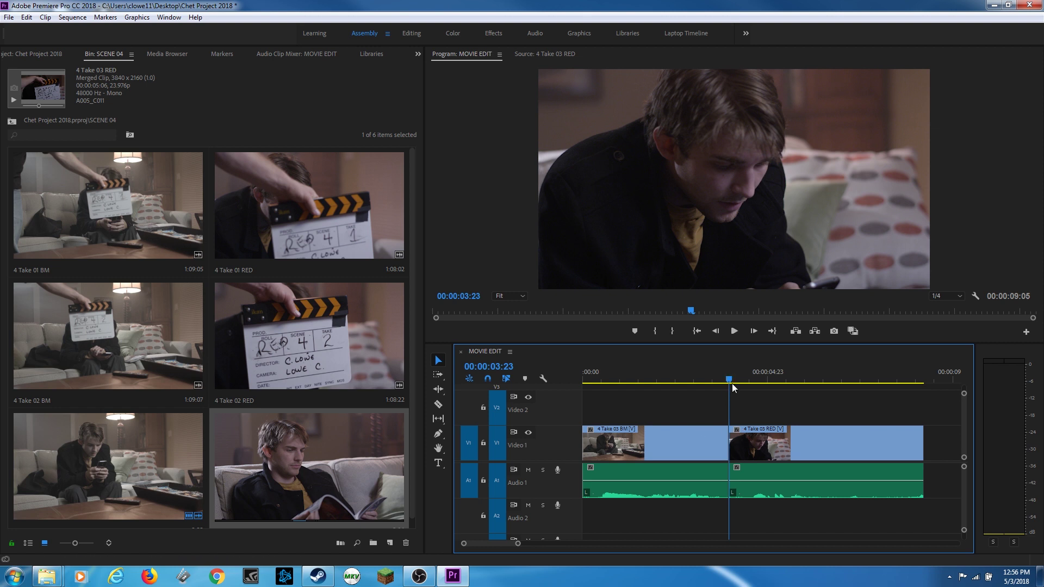
Move to the sequence end and preview 4 Take 03 BM in the Source monitor from the action
key(End)
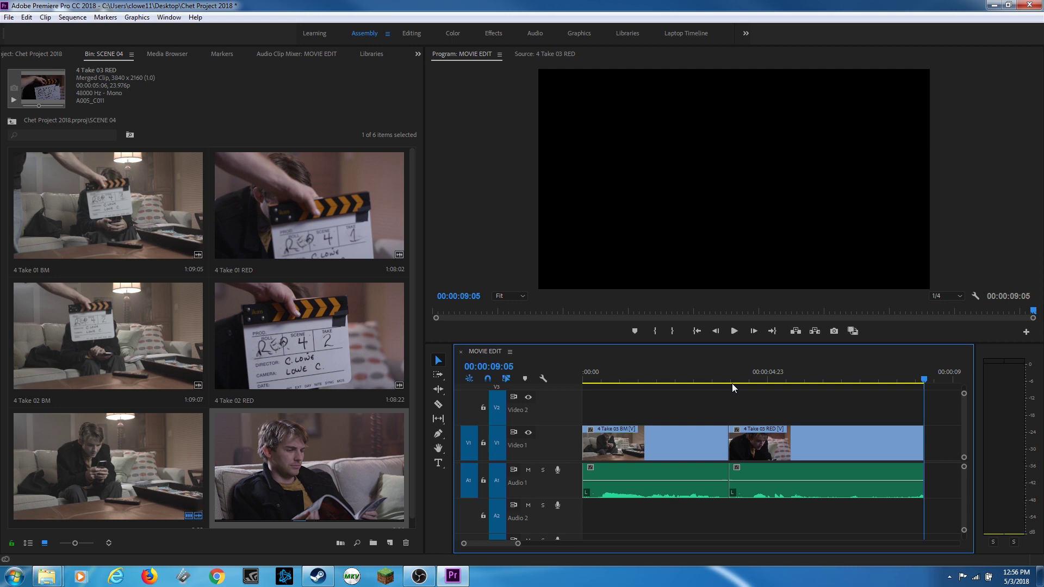
double_click(156, 458)
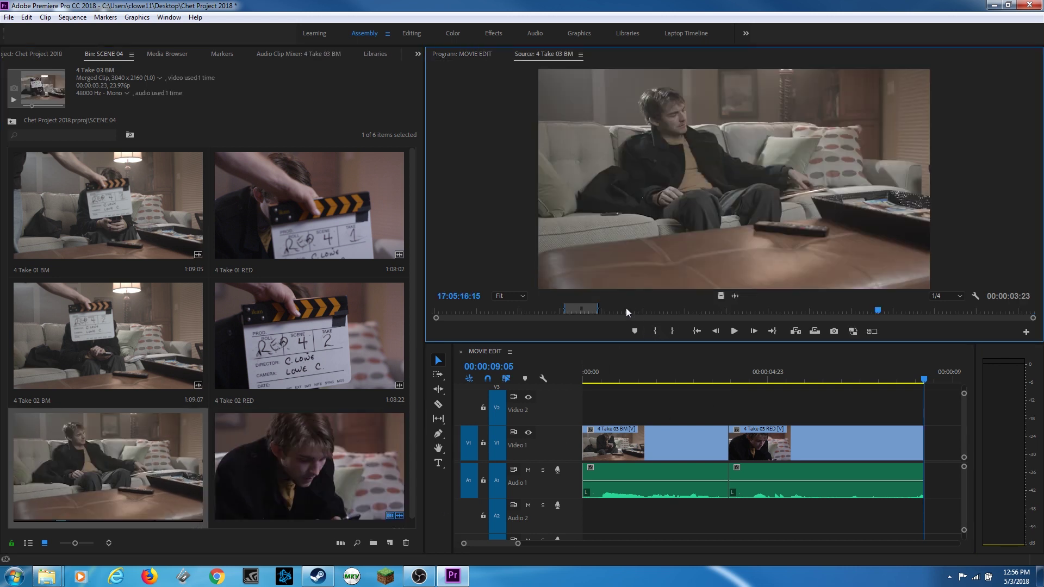
click(608, 311)
click(600, 313)
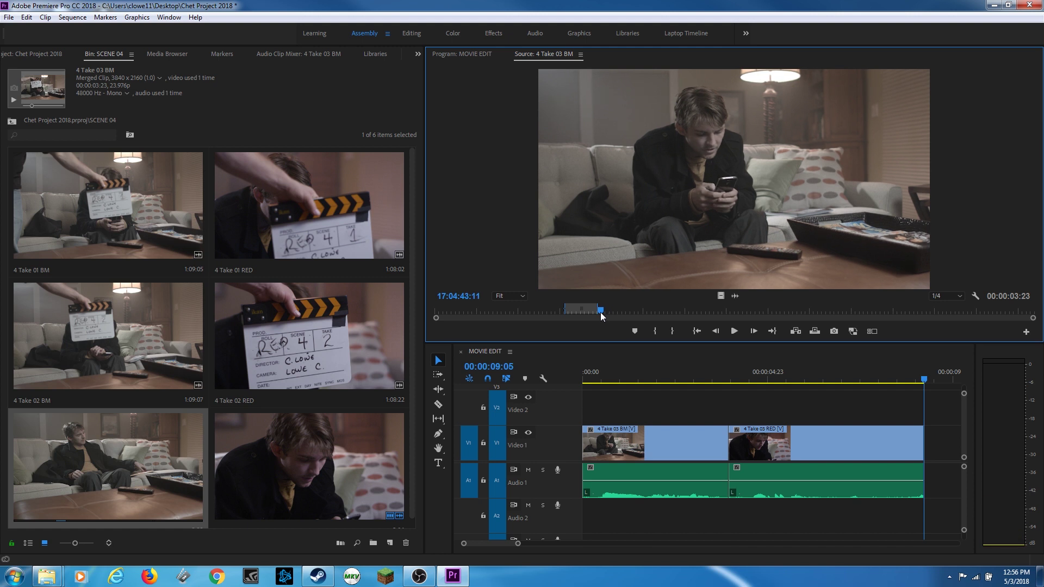
key(space)
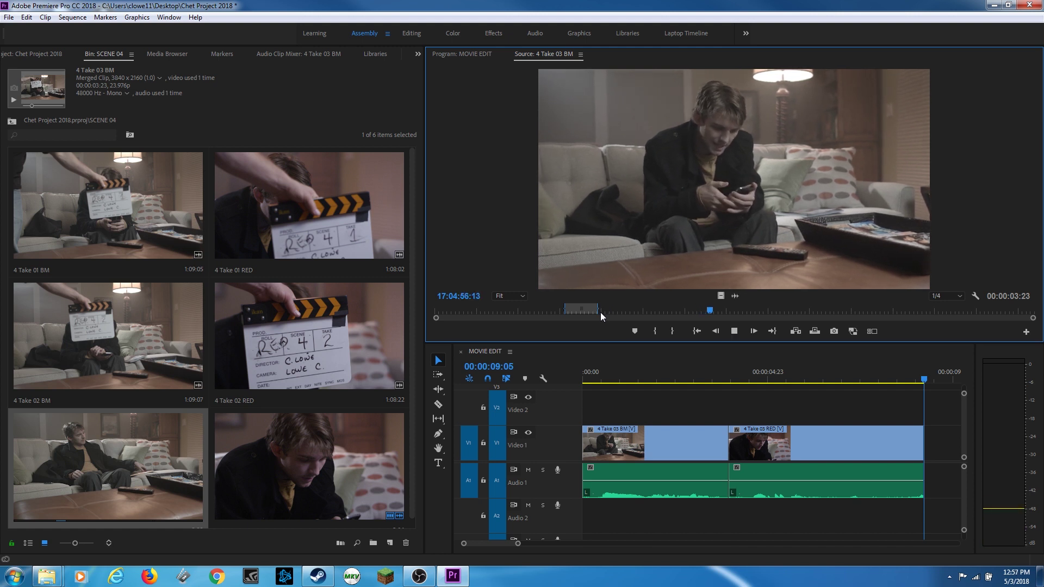
key(space)
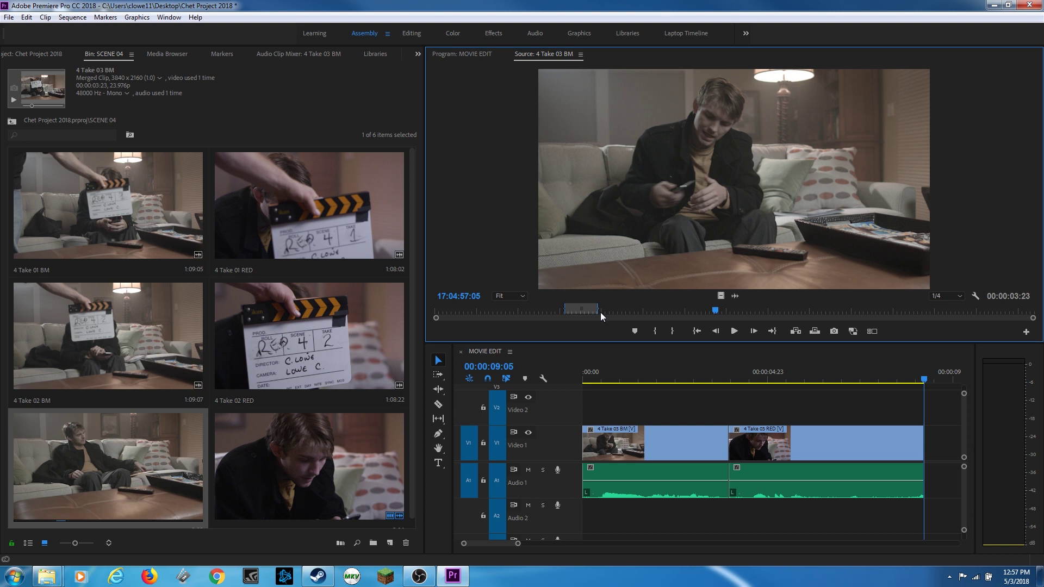
Mark a 00:00:05:10 portion and add it at the end, extending MOVIE EDIT to 00:00:14:15
key(i)
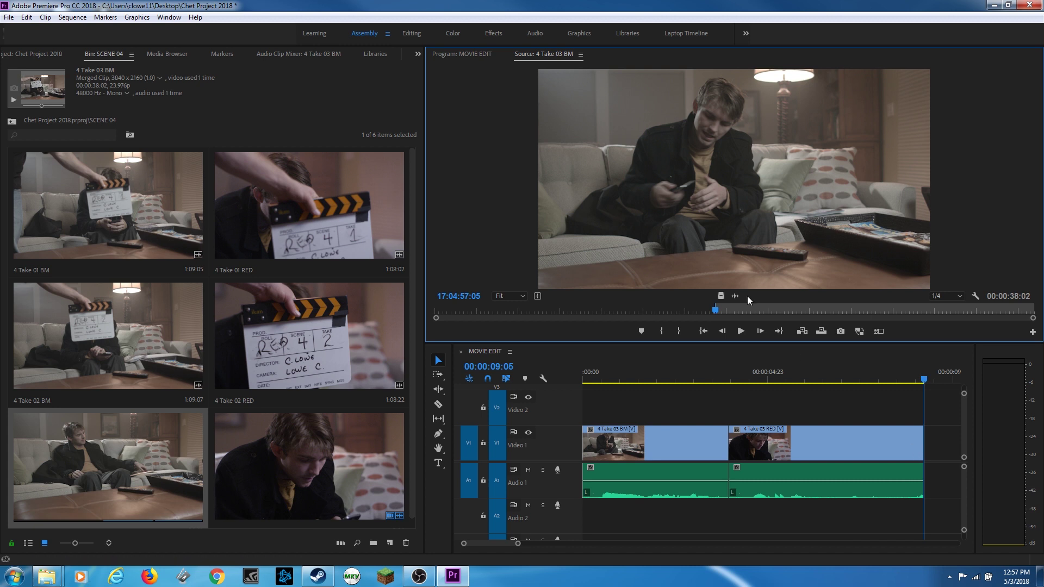
key(space)
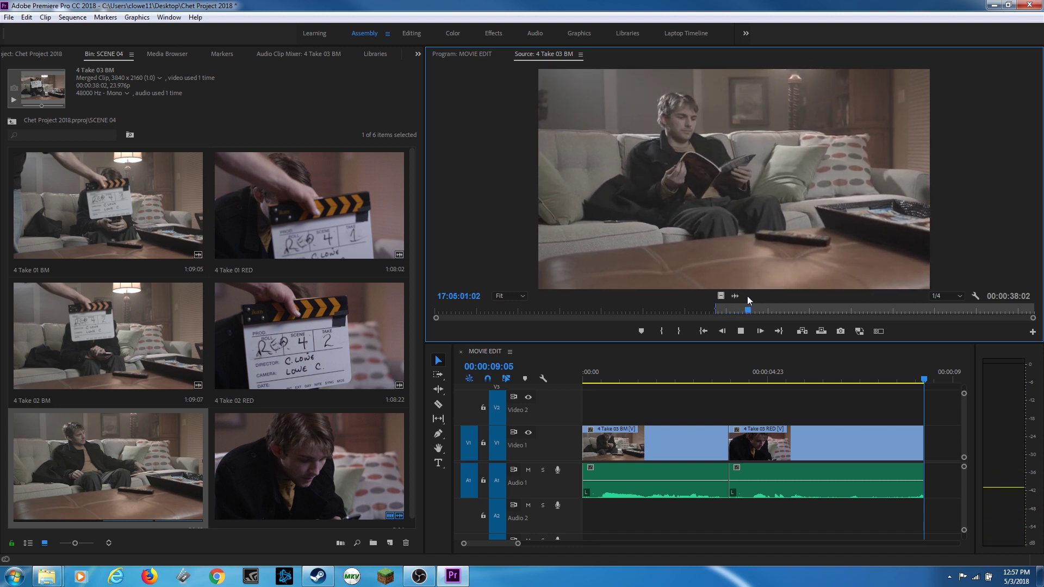
key(space)
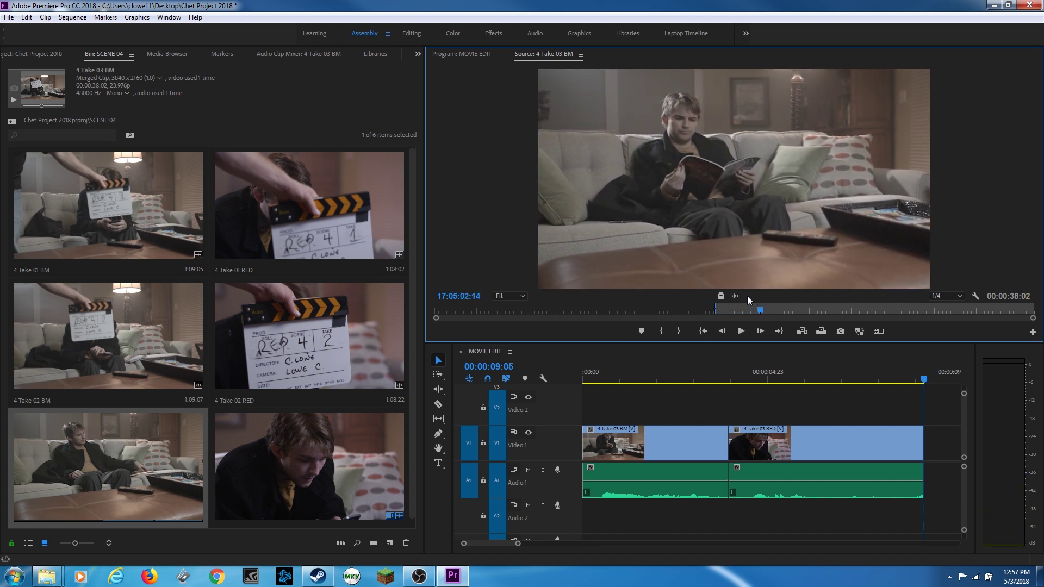
key(o)
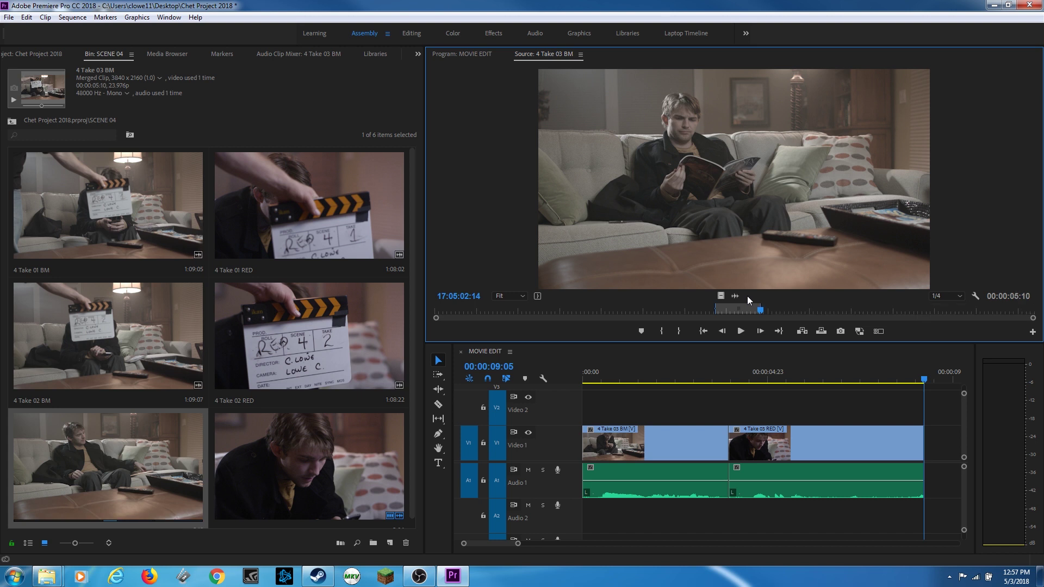
key(period)
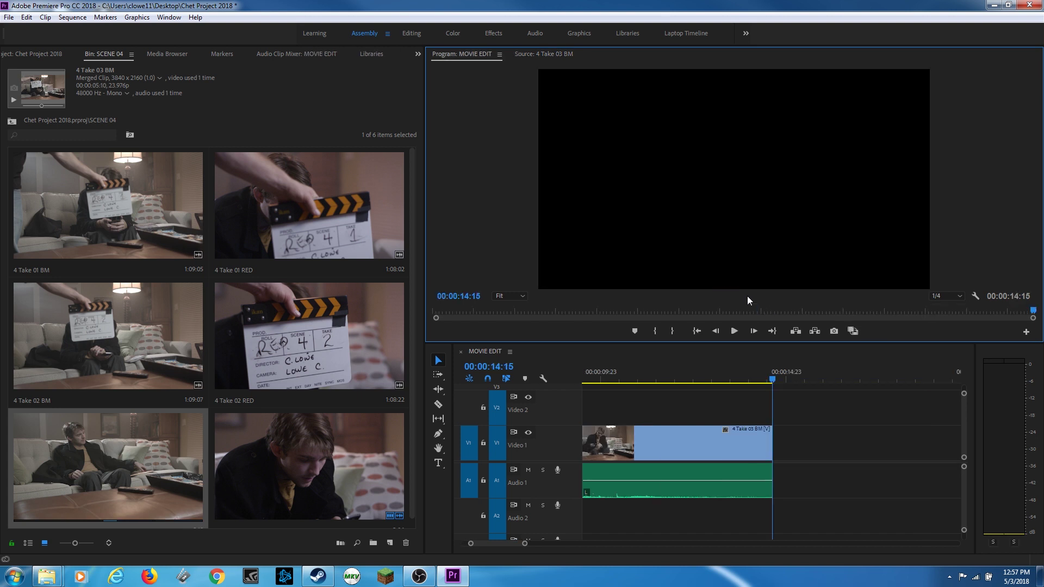
Zoom MOVIE EDIT to fit and play from about 00:00:08:04 through the cut into the final wide take
key(shift+3)
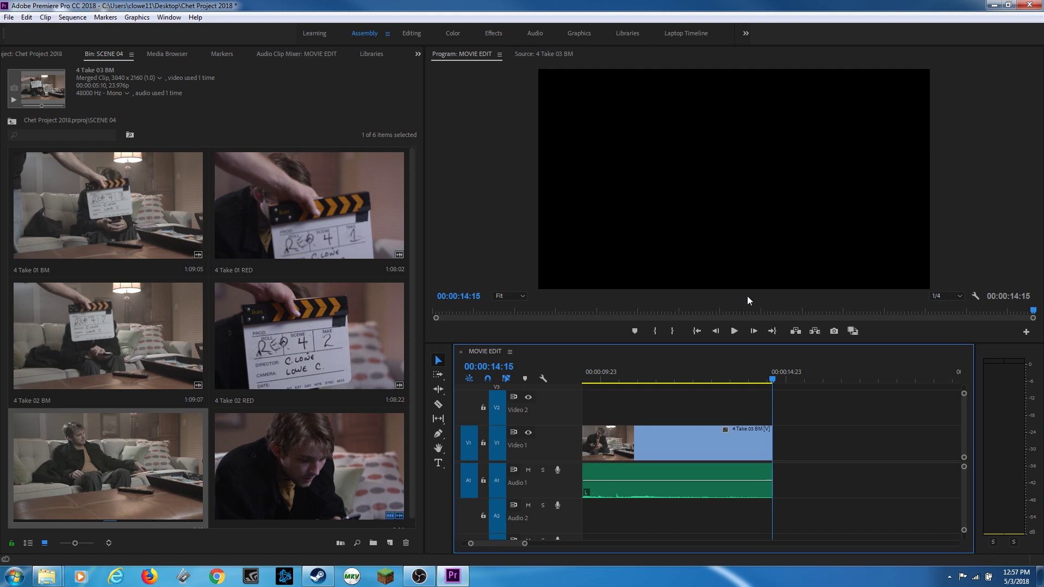
key(shift+1)
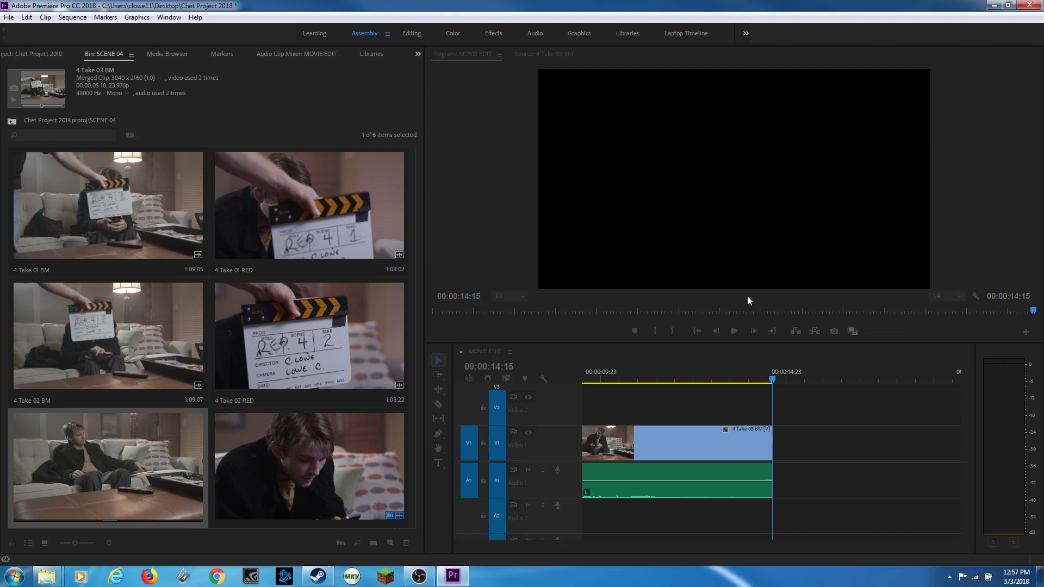
key(shift+3)
key(backslash)
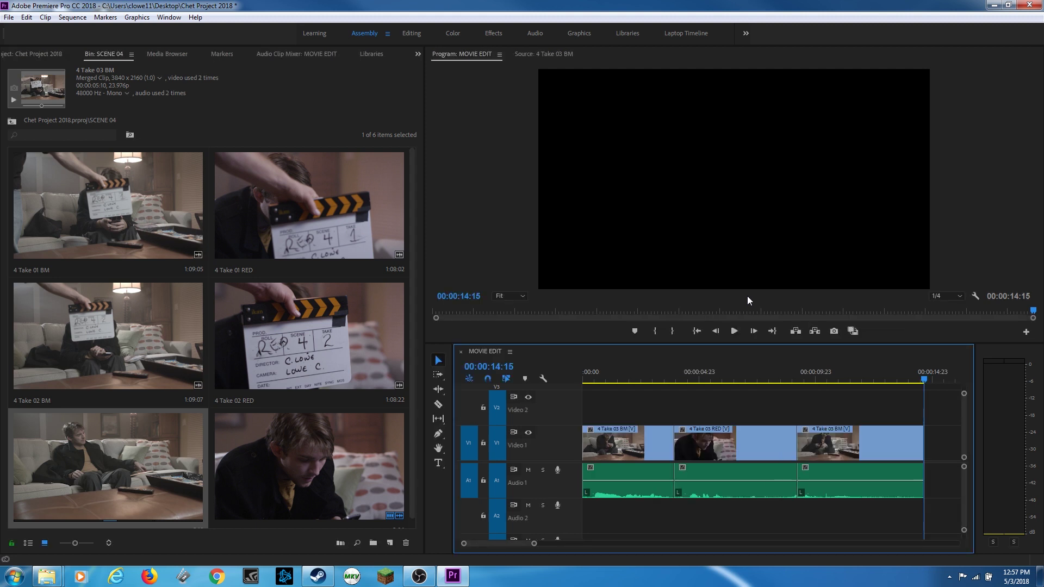
click(774, 376)
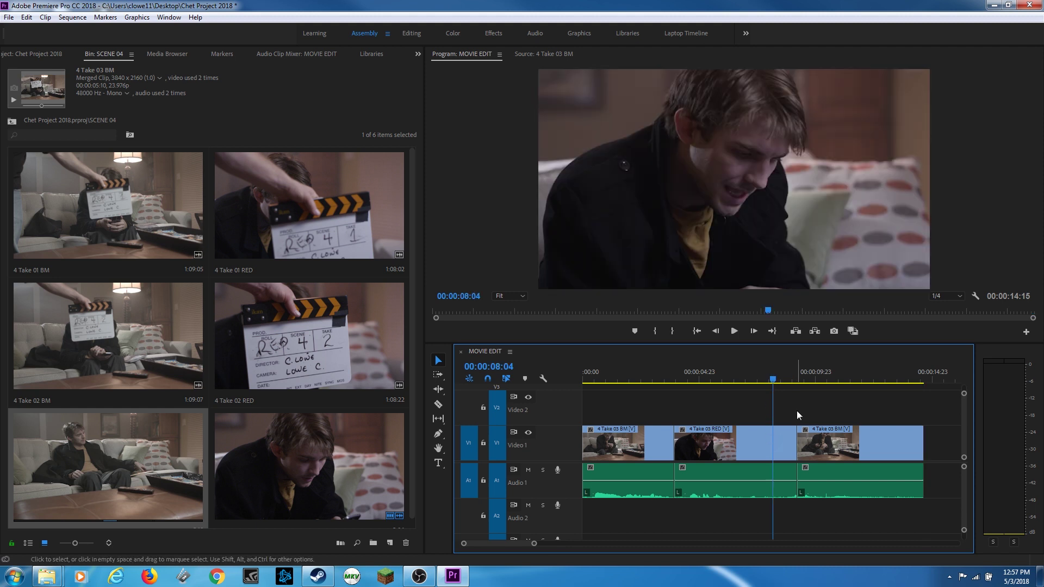
key(space)
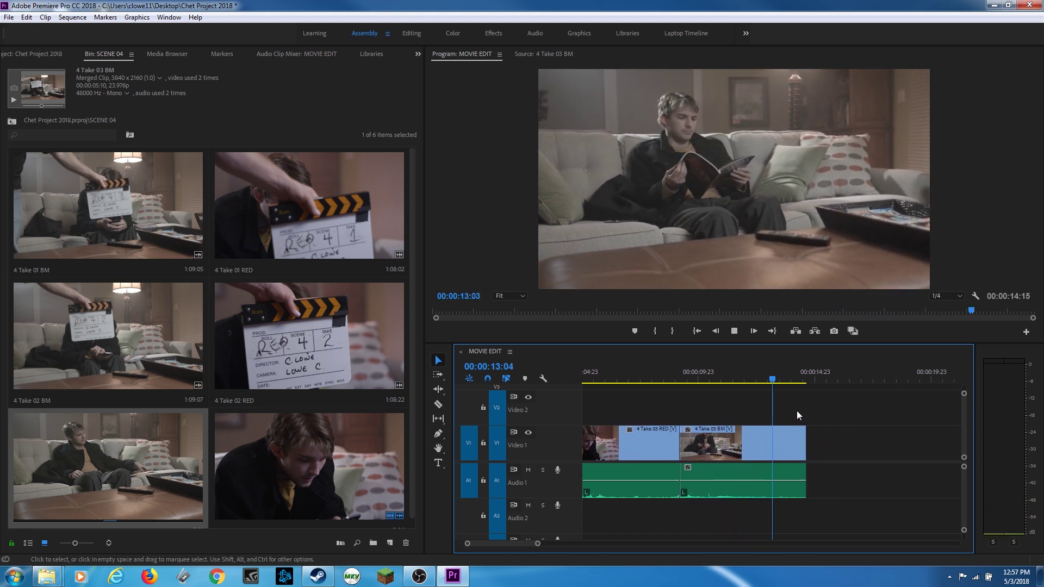
key(space)
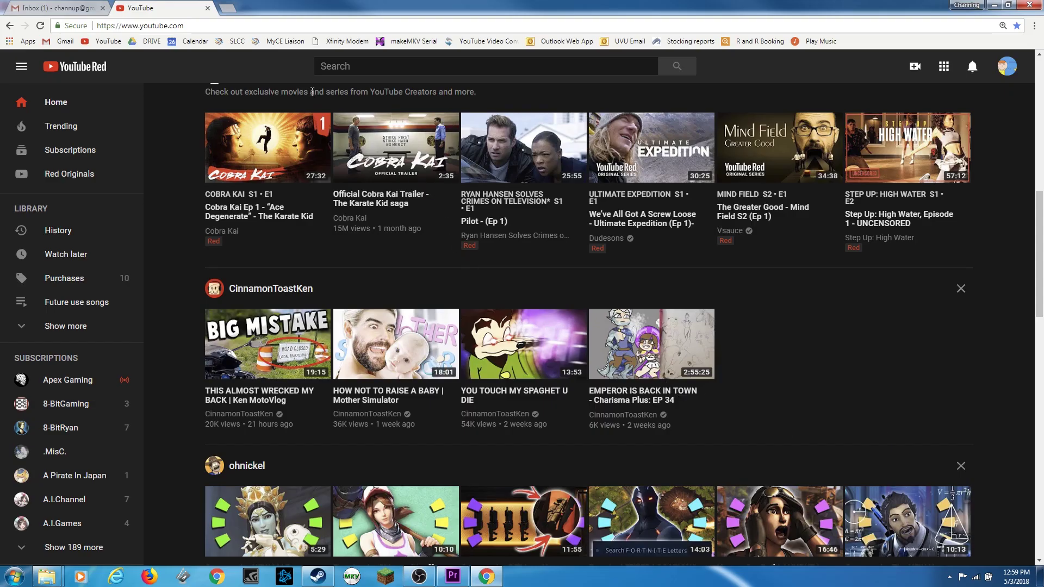
In Chrome, go to the tutorial creator's YouTube channel and open its Premiere Pro CC 2018 playlist
click(200, 26)
text(you)
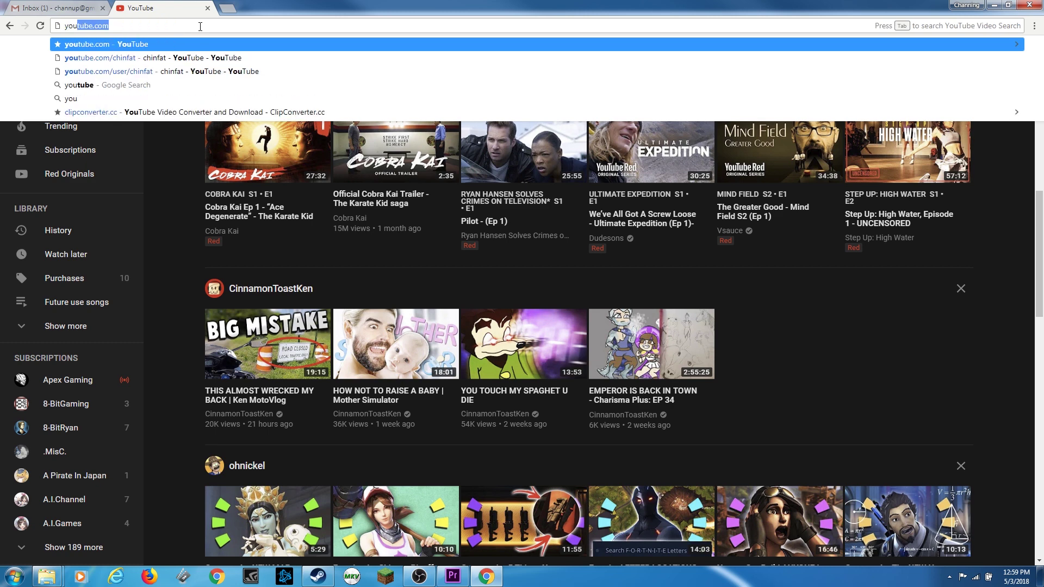
click(250, 71)
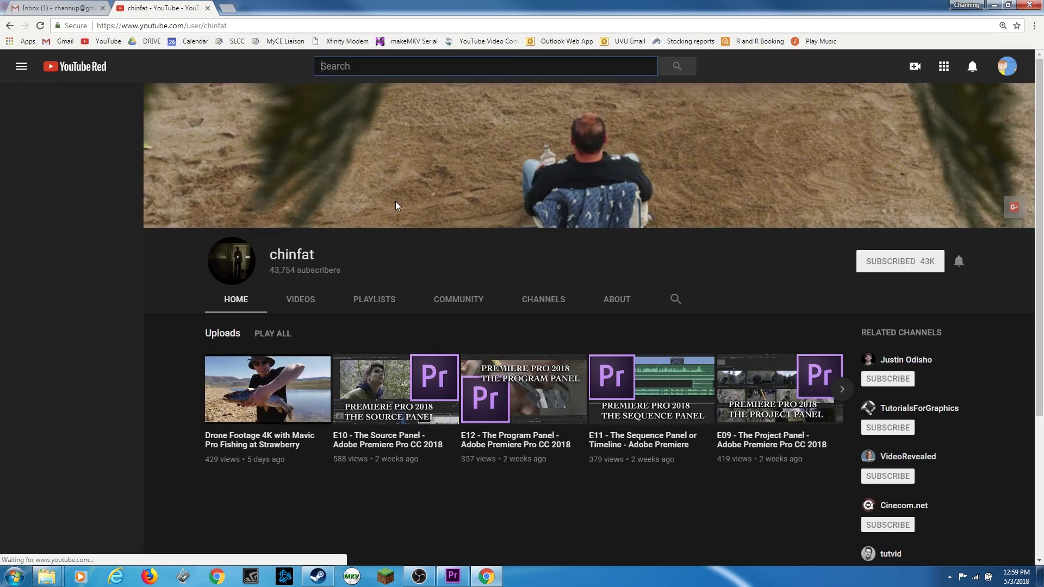
click(375, 309)
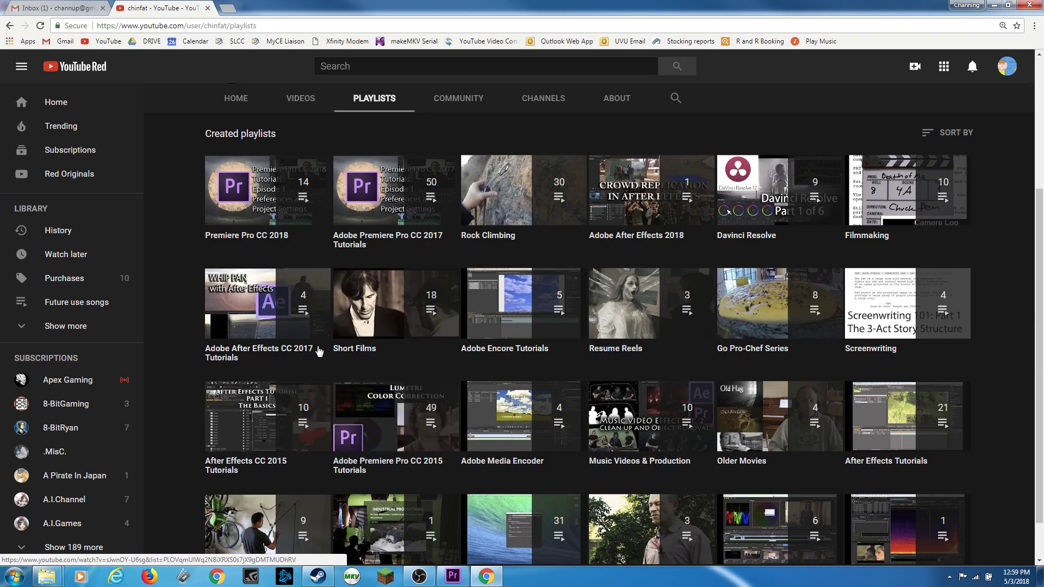
click(273, 238)
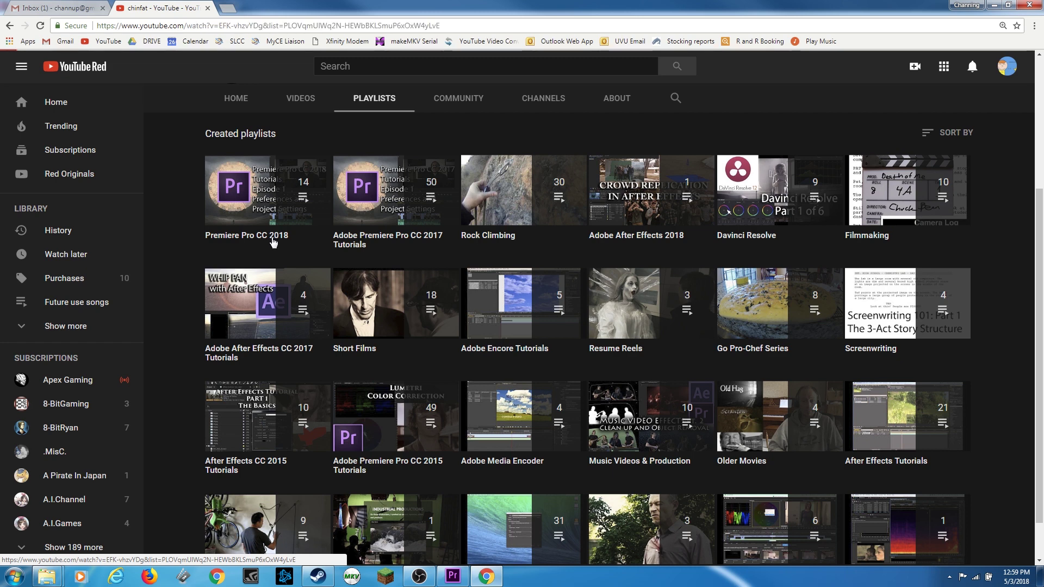